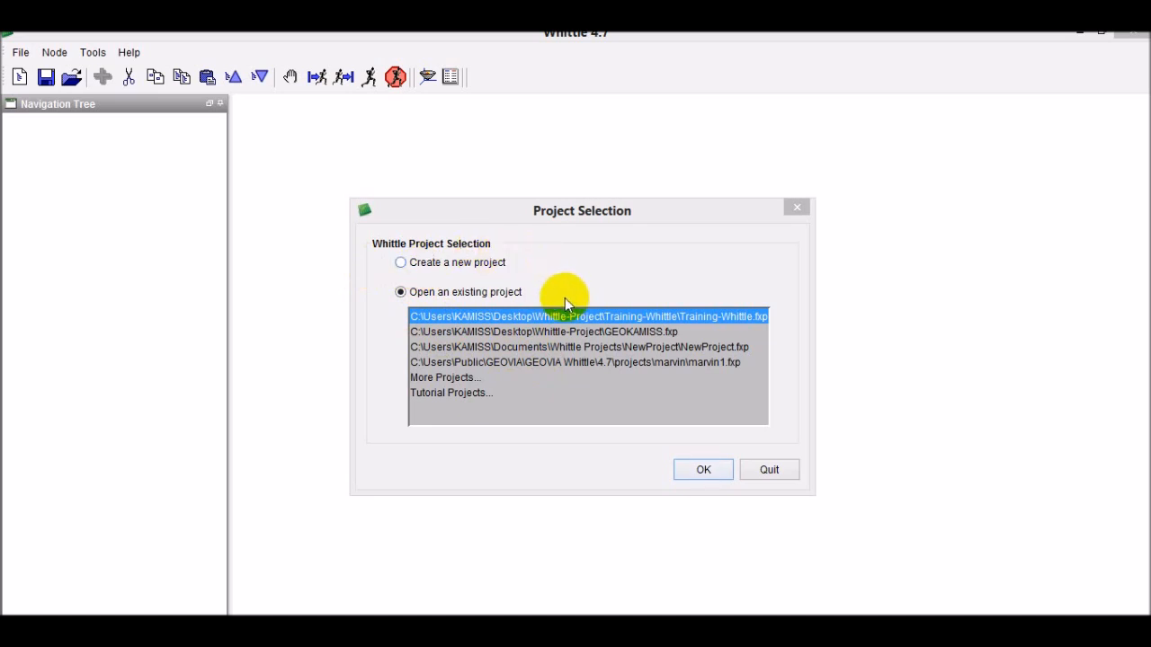
Start a new project and name it kamiss
left_click(401, 263)
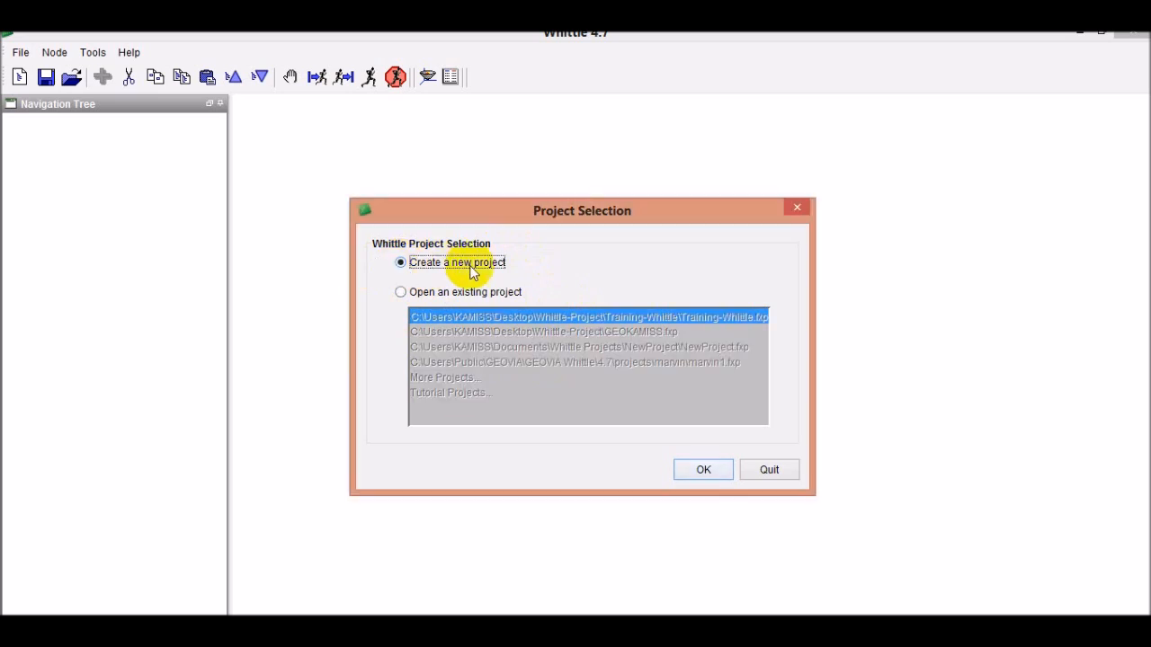
left_click(709, 469)
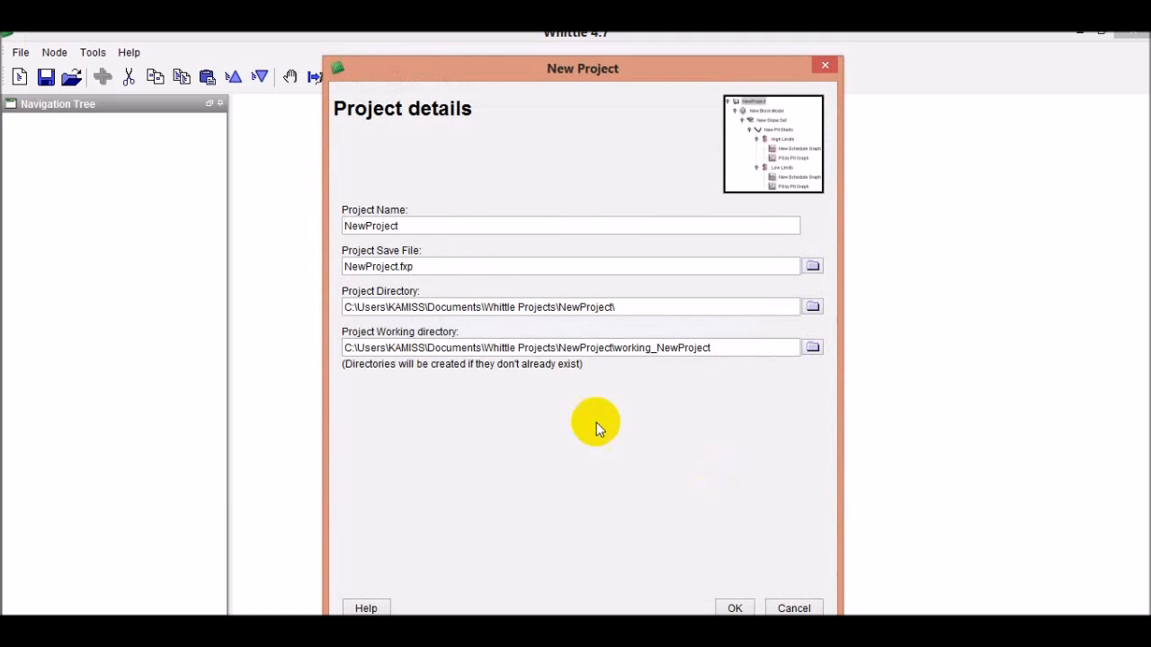
left_click(434, 231)
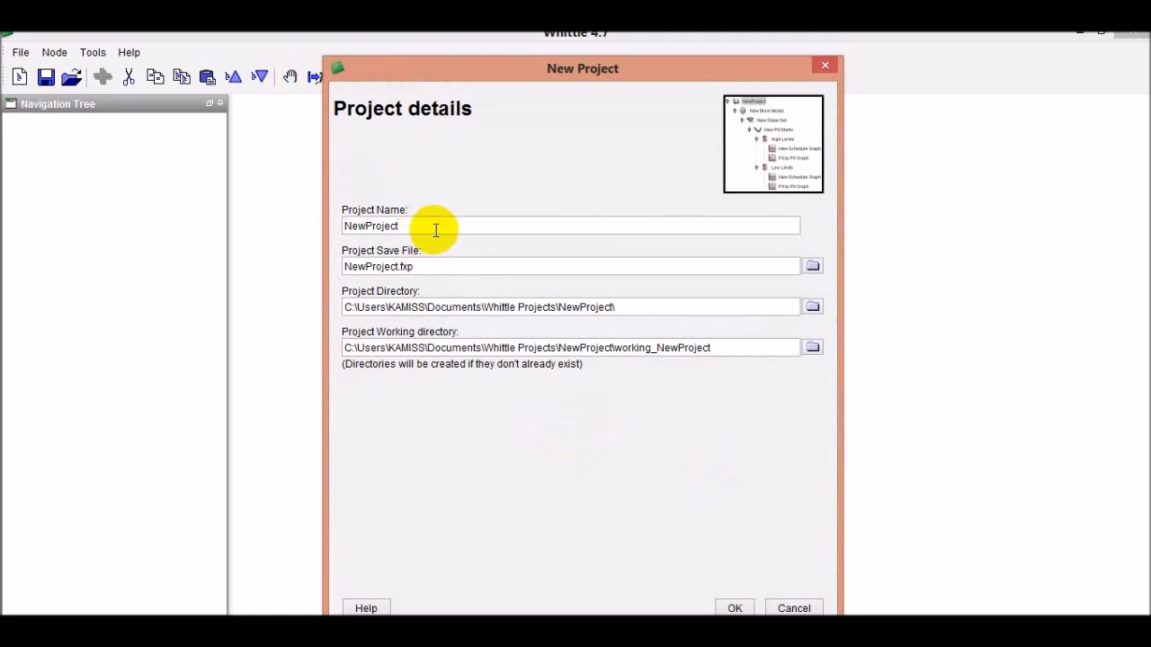
key("BackSpace")
key("BackSpace")
key("BackSpace")
key("BackSpace")
key("BackSpace")
key("BackSpace")
key("BackSpace")
key("BackSpace")
key("BackSpace")
key("BackSpace")
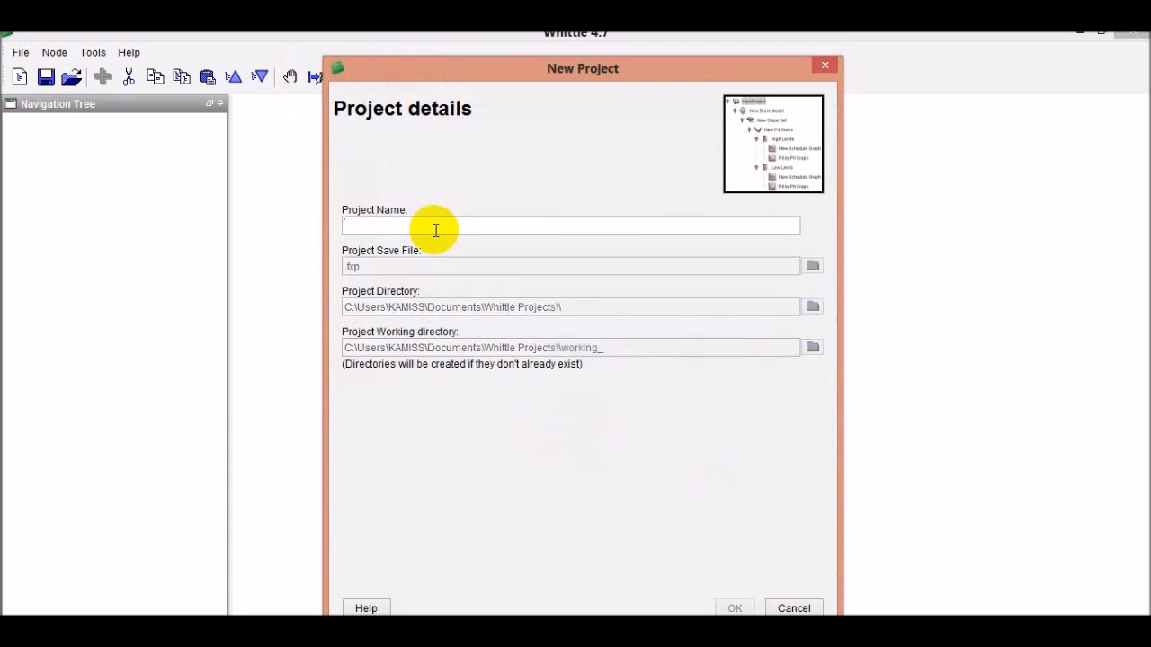
type("kam")
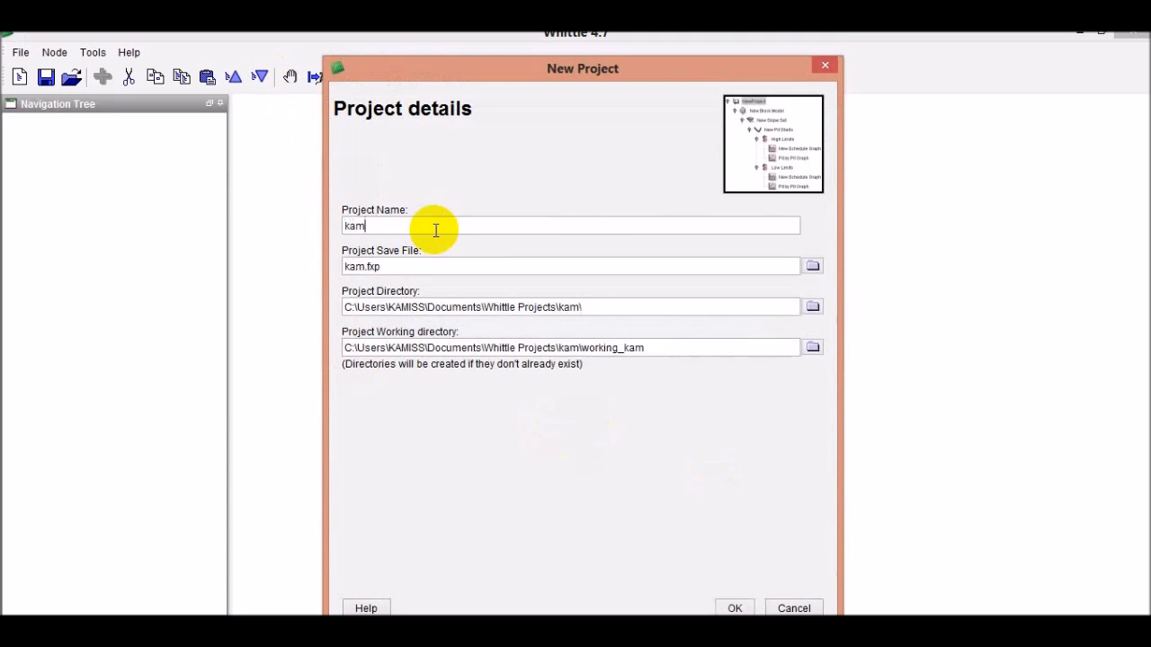
type("iss")
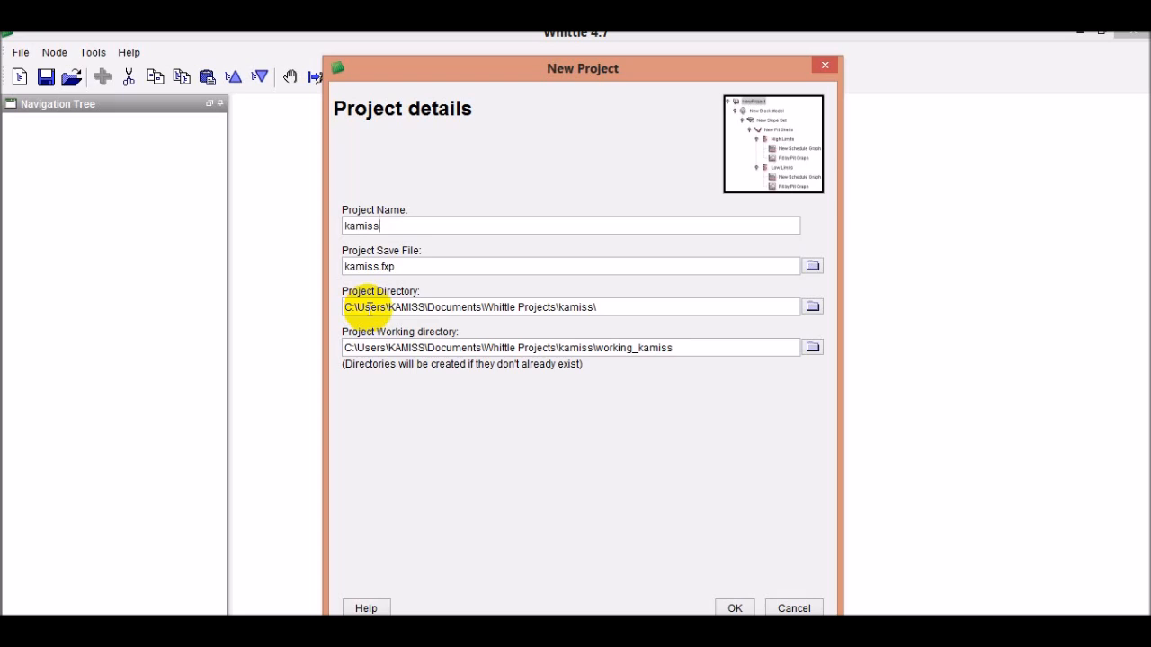
left_click(663, 311)
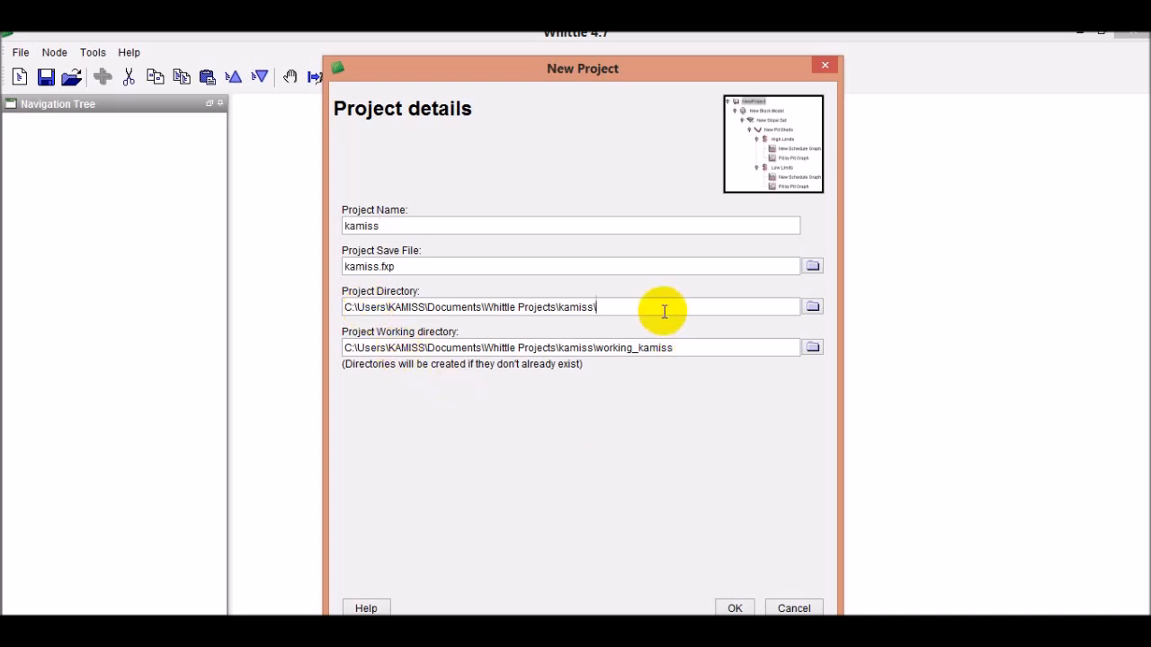
left_click(816, 309)
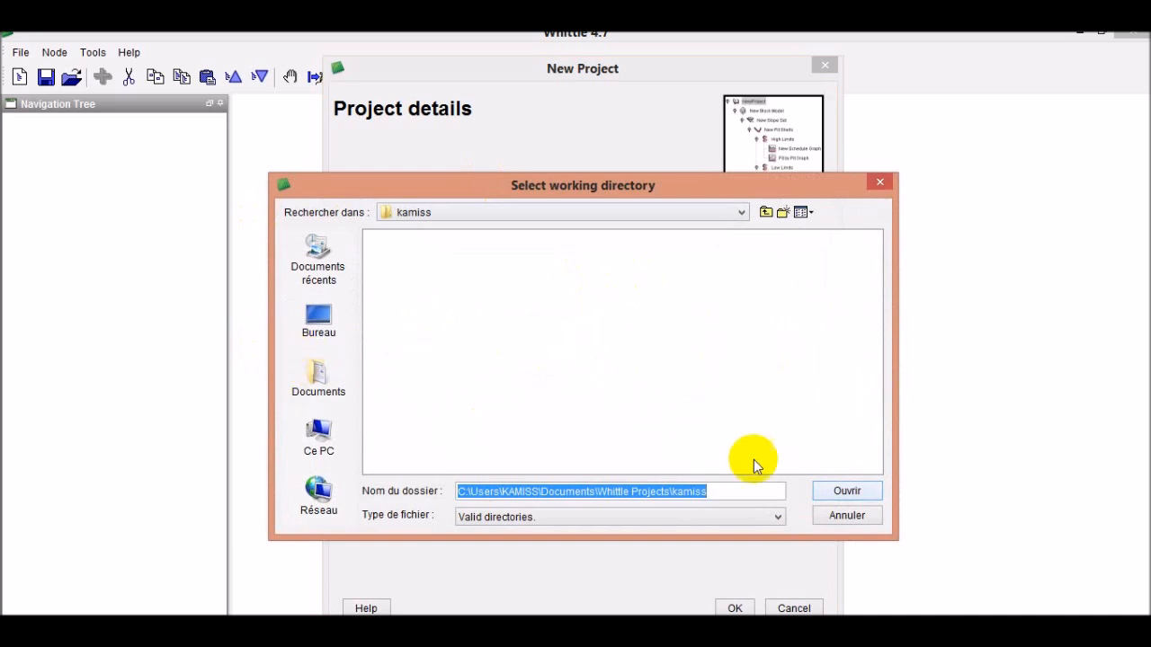
left_click(735, 490)
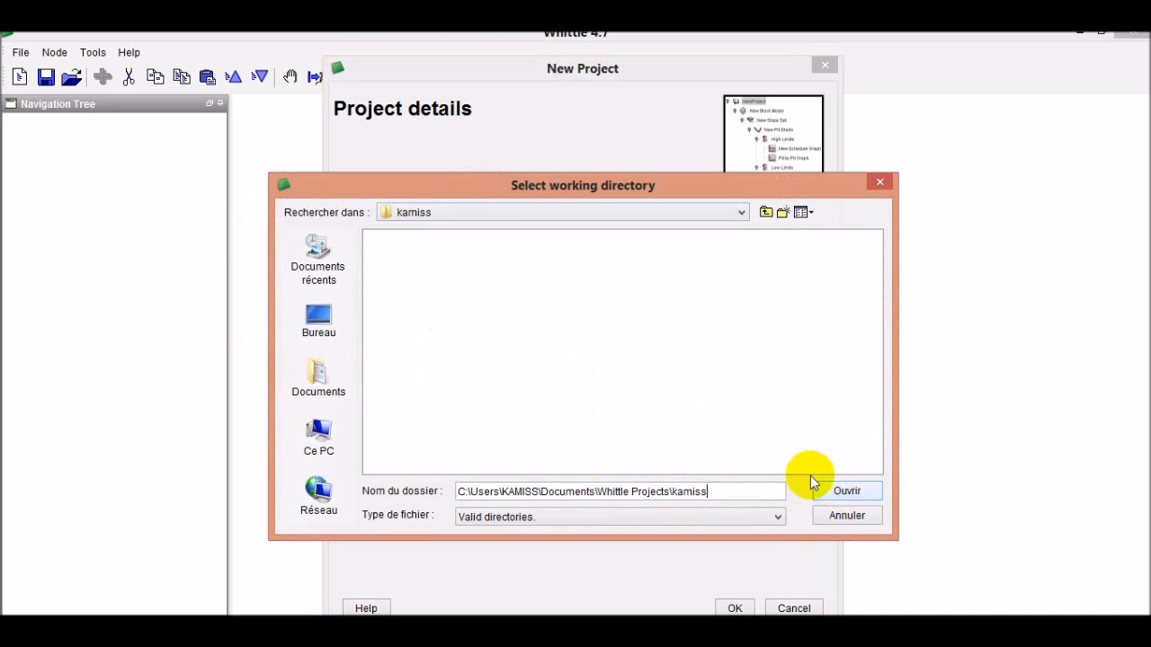
left_click(318, 319)
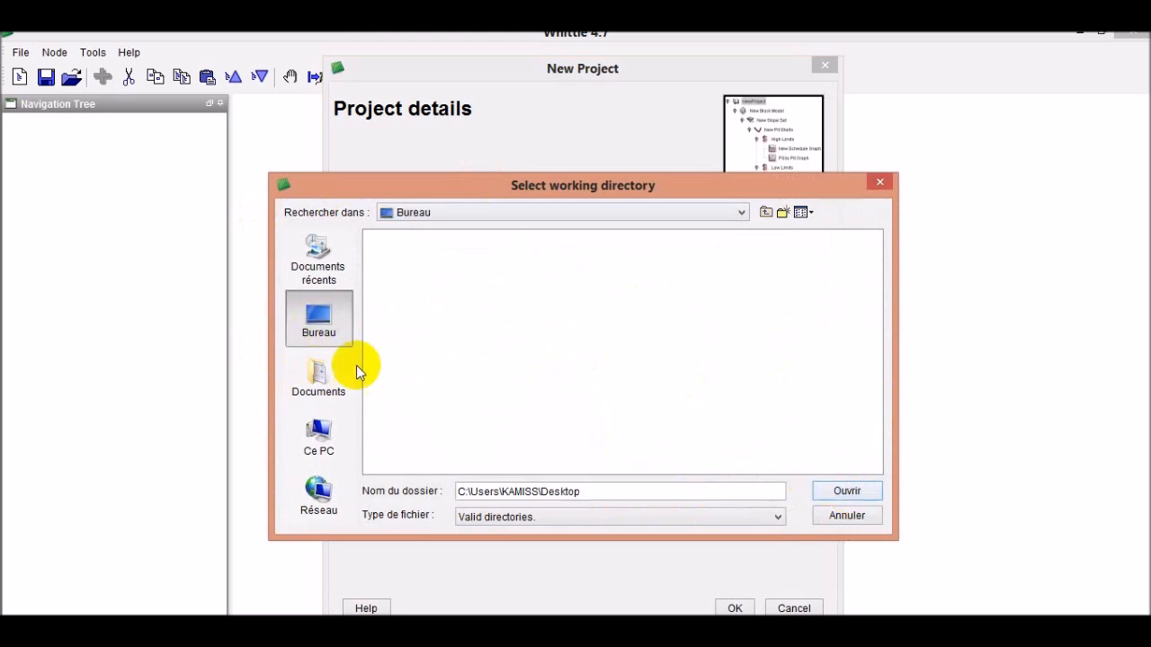
left_click(845, 515)
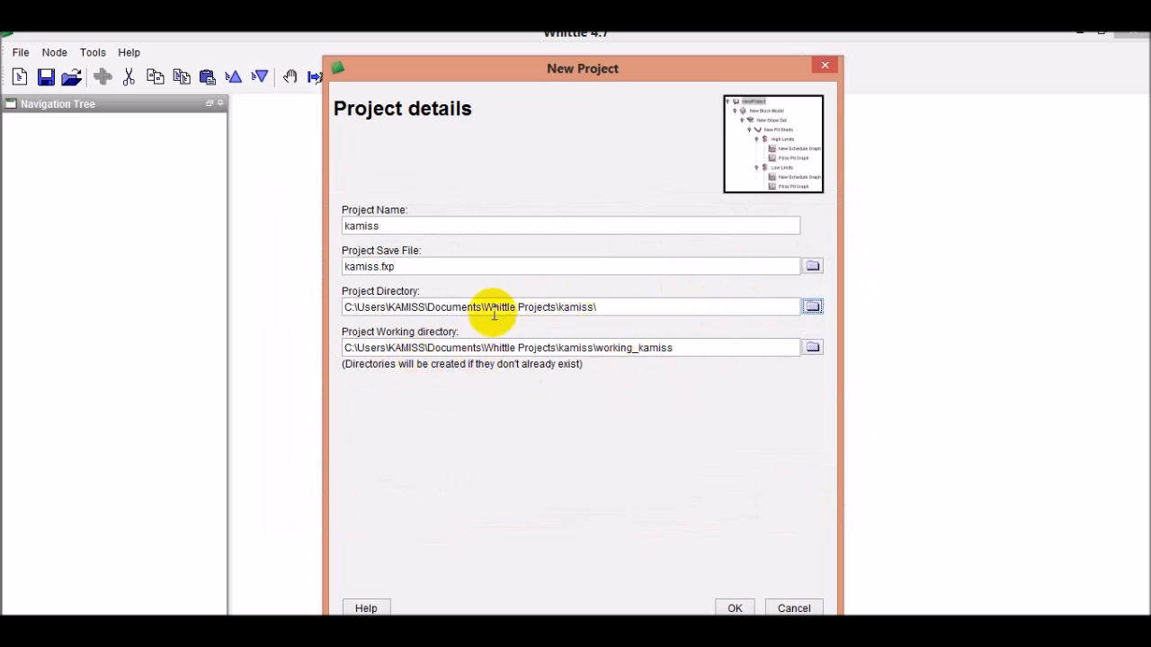
Create the kamiss project with the default project directory and working directory
left_click(616, 308)
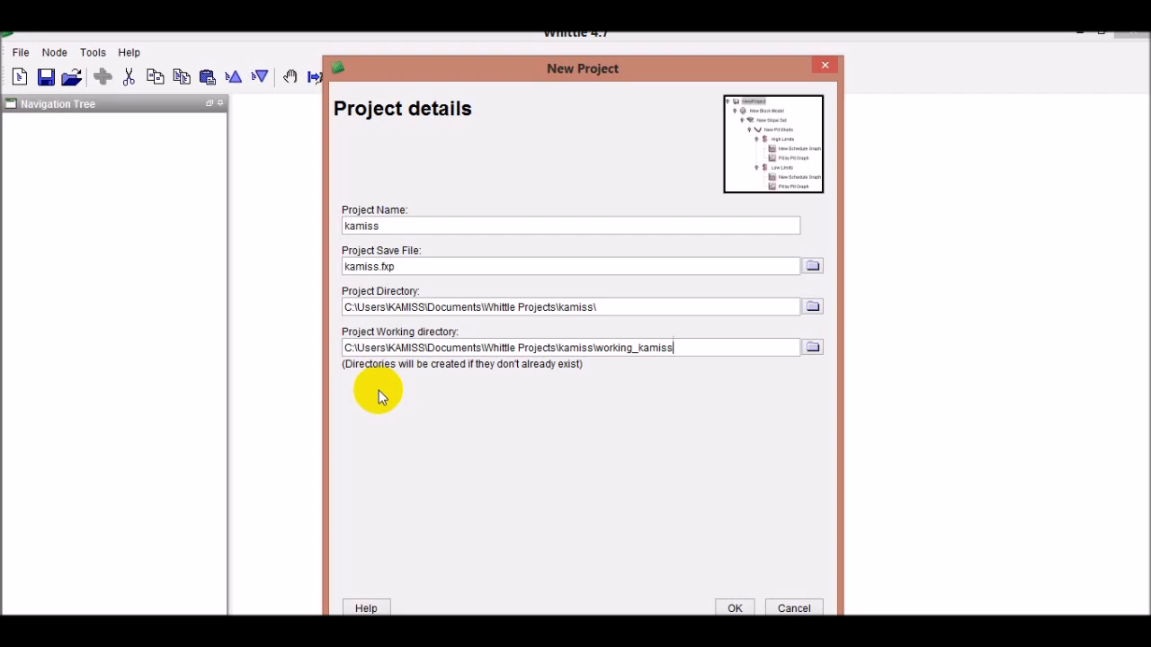
left_click(610, 307)
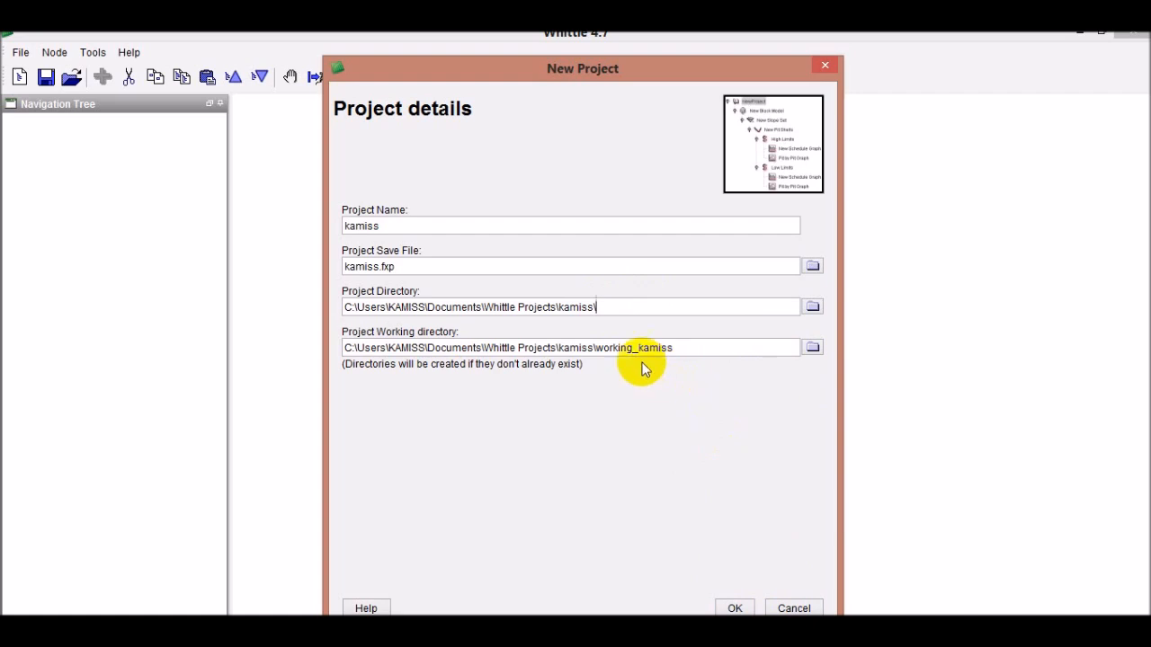
left_click(699, 351)
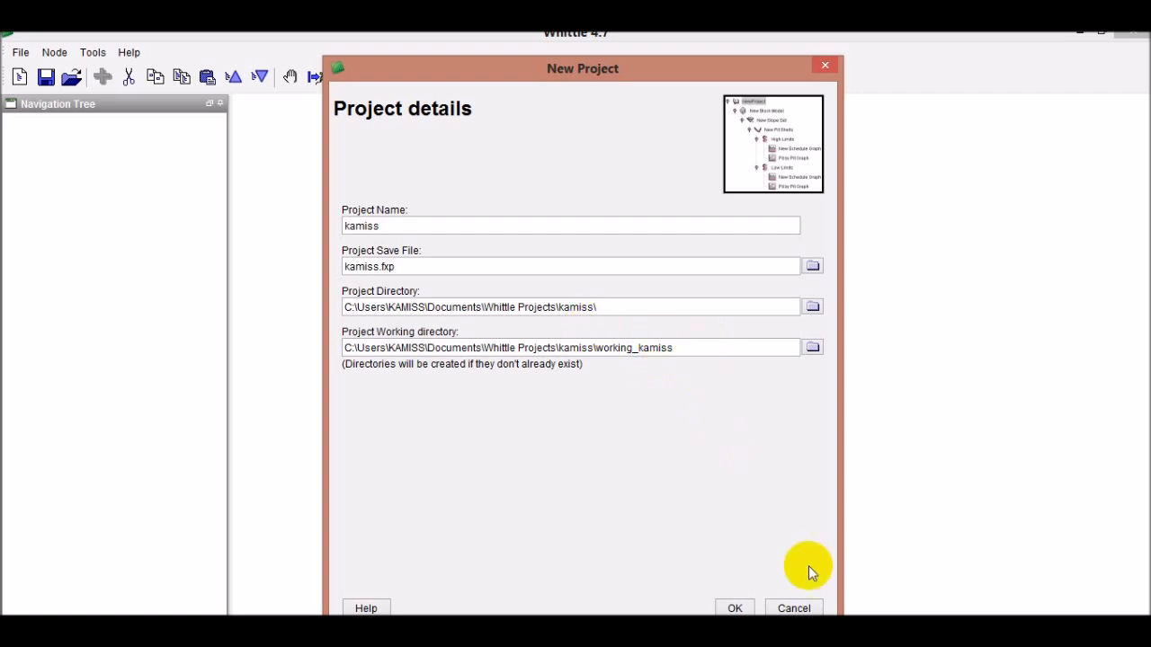
left_click(734, 608)
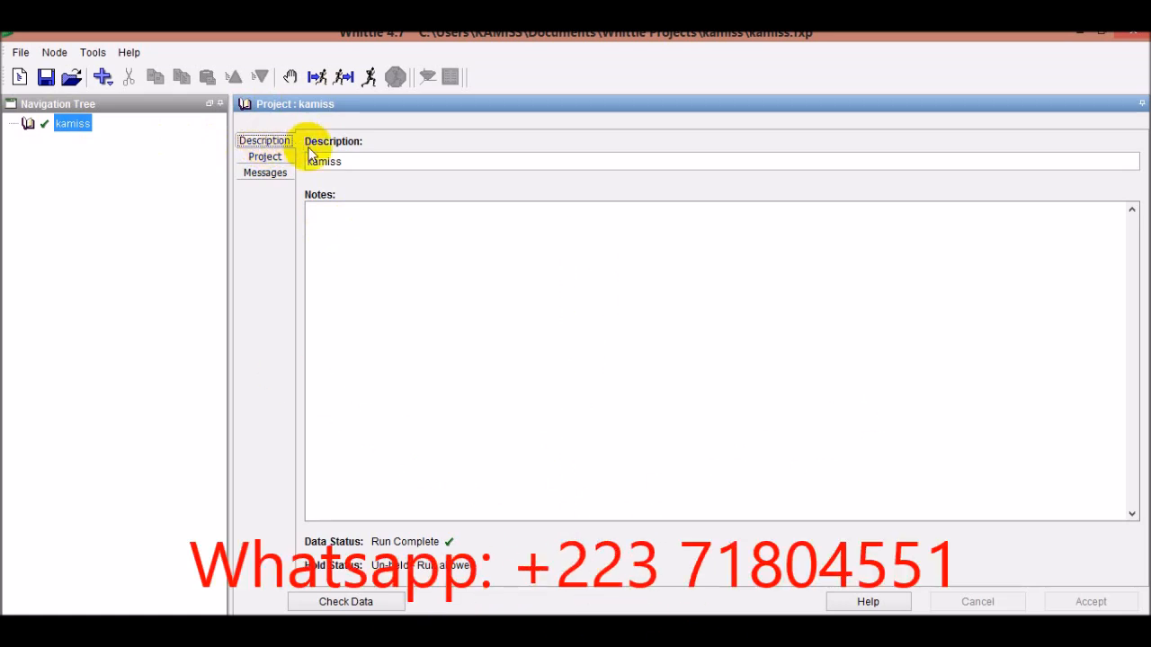
Review the new project's description, directory settings and messages
left_click(362, 169)
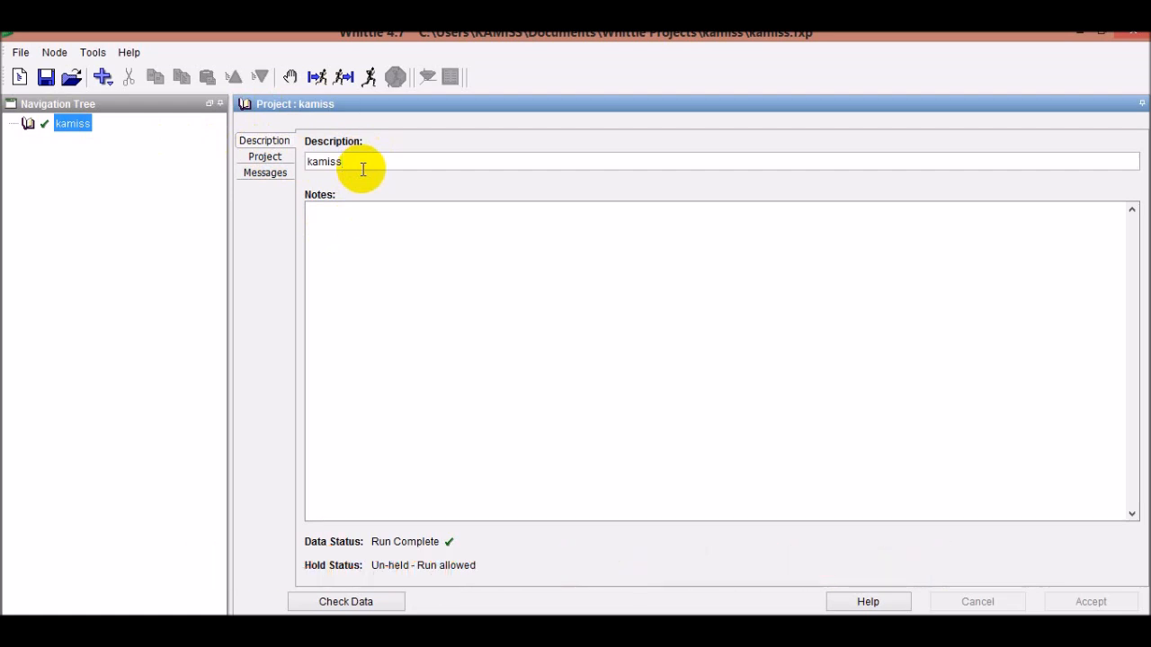
left_click(268, 158)
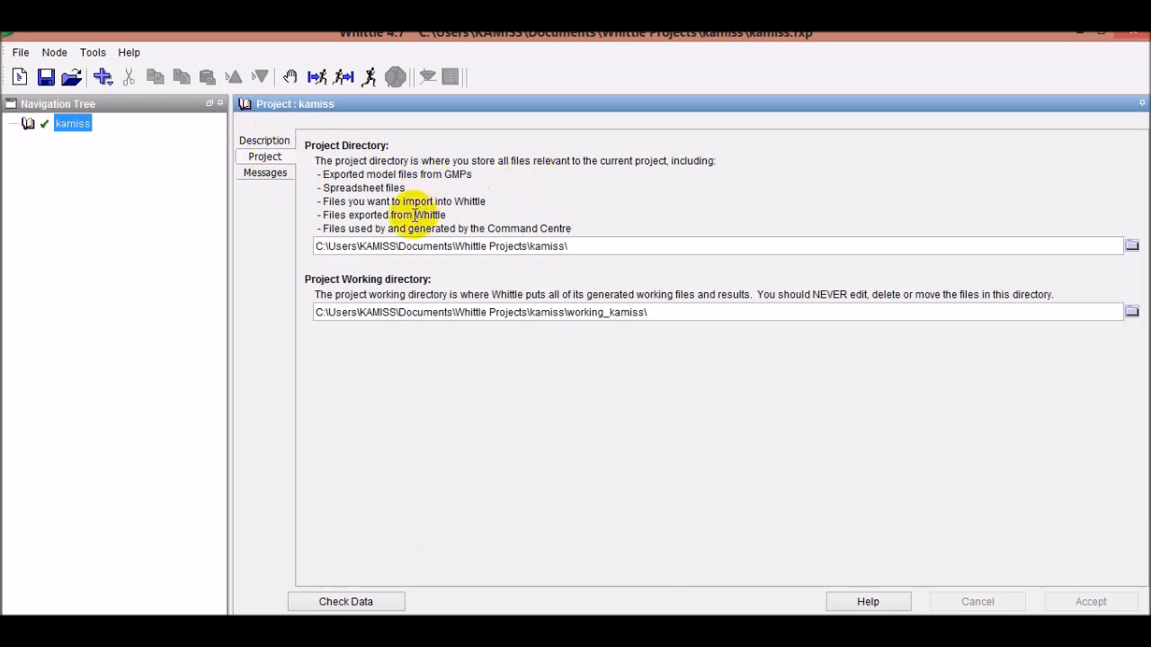
left_click(470, 201)
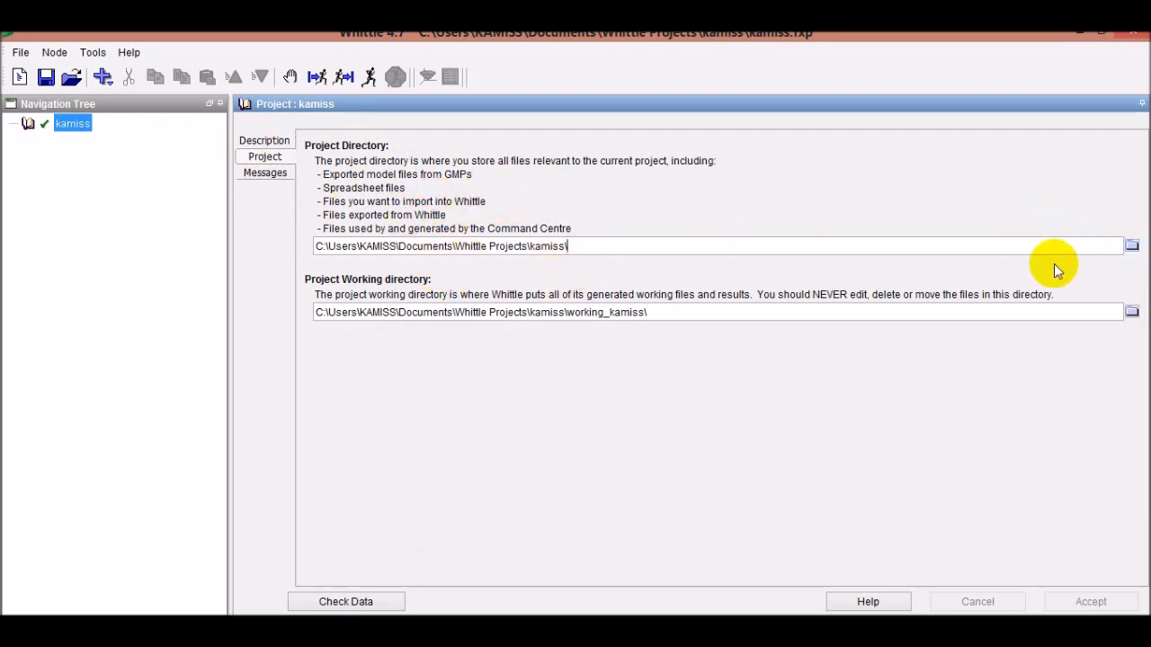
left_click(268, 175)
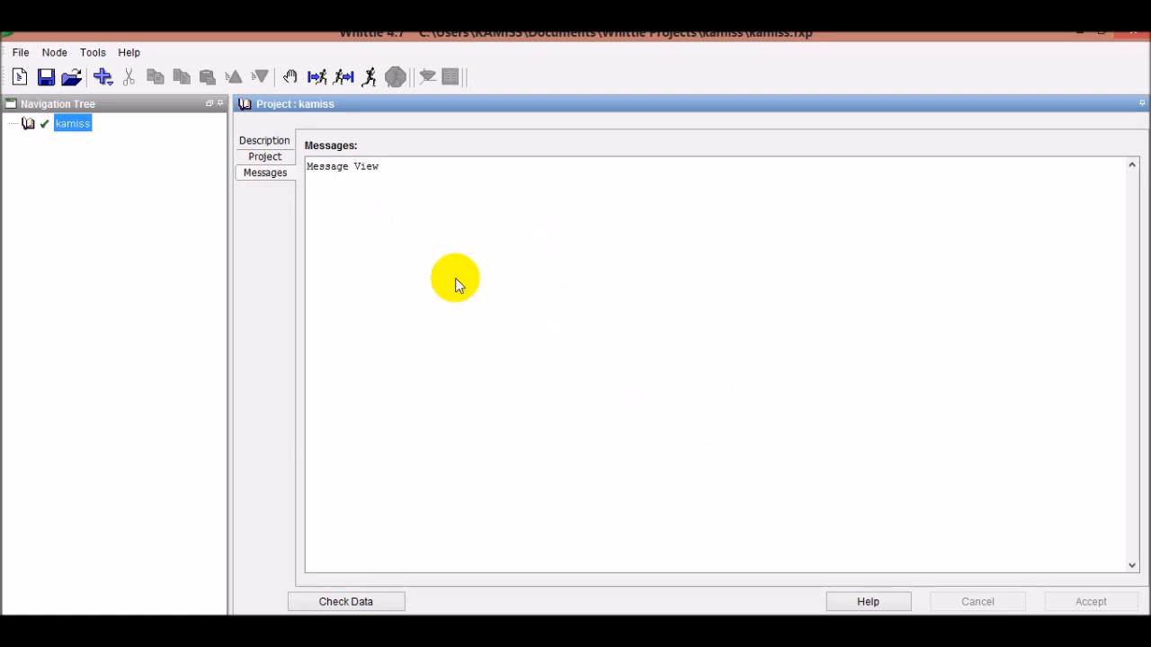
right_click(79, 132)
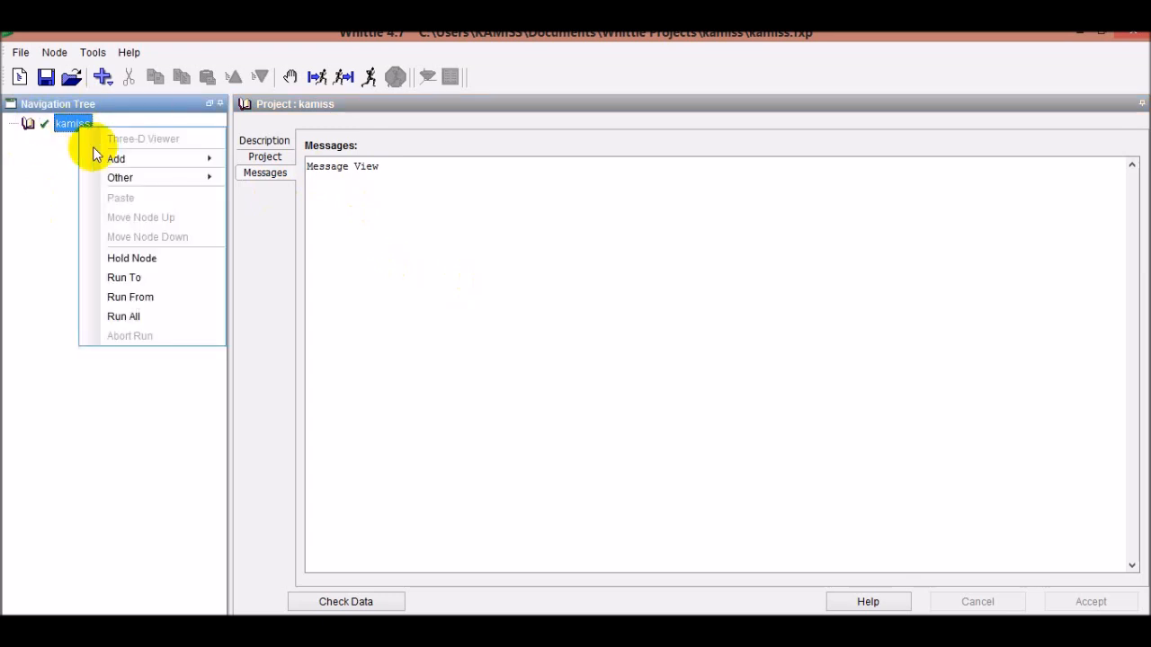
mouse_move(174, 162)
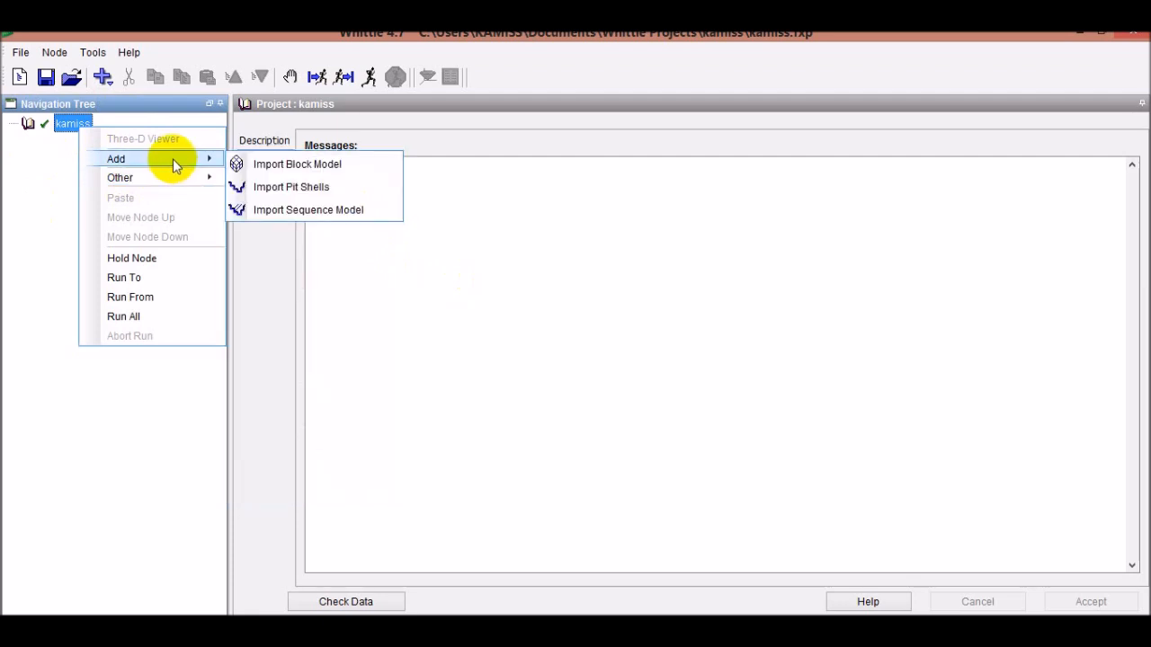
left_click(286, 171)
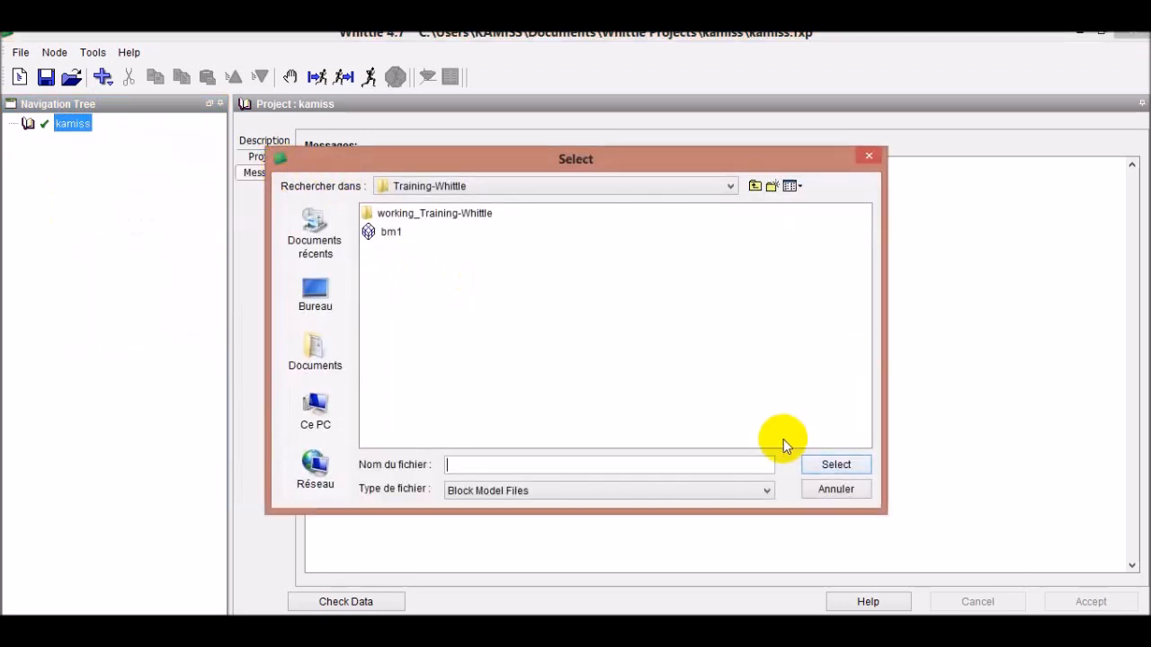
left_click(869, 159)
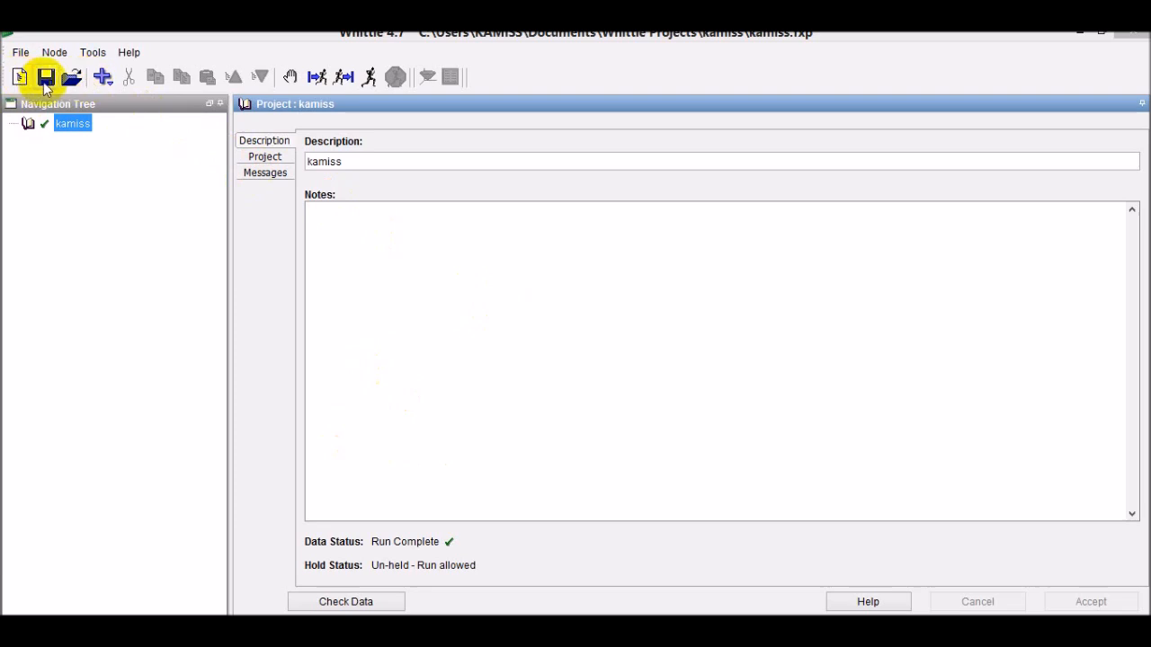
left_click(101, 79)
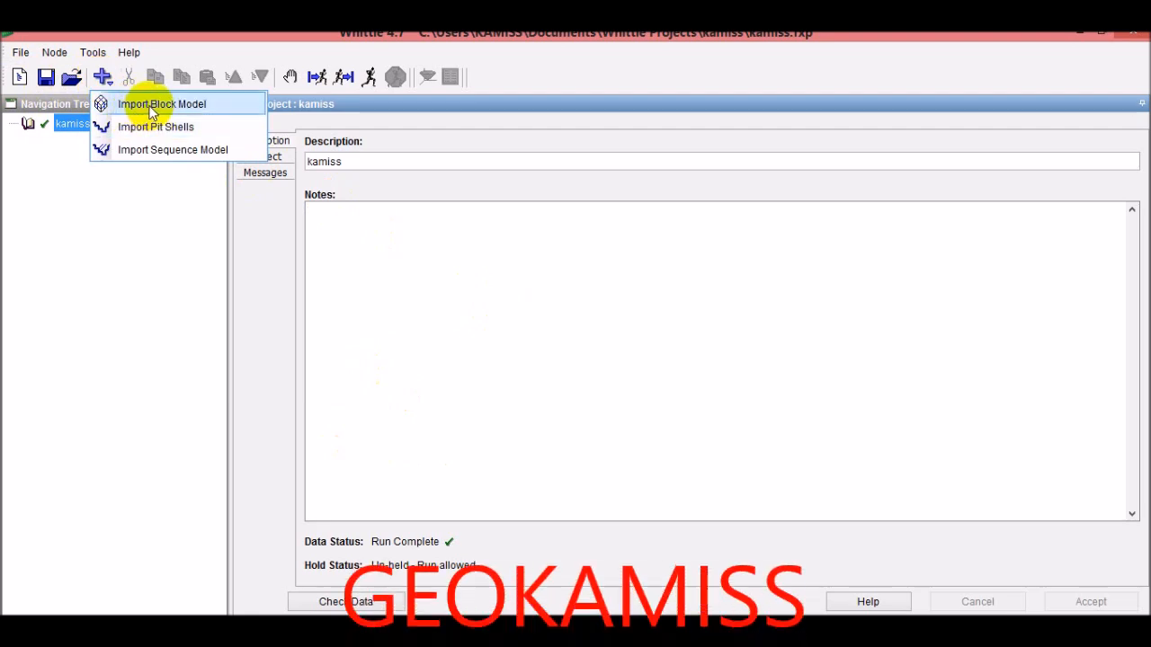
left_click(657, 416)
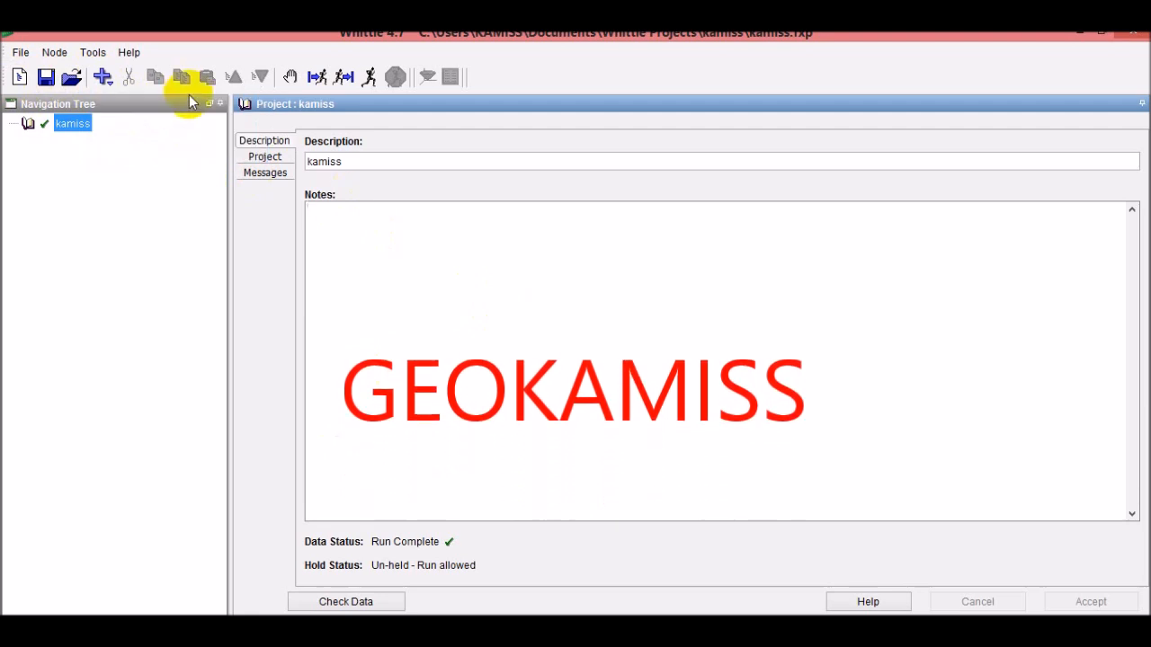
Save the project and choose the block model file bm1.mod from the Training-Whittle folder for import into it
left_click(44, 79)
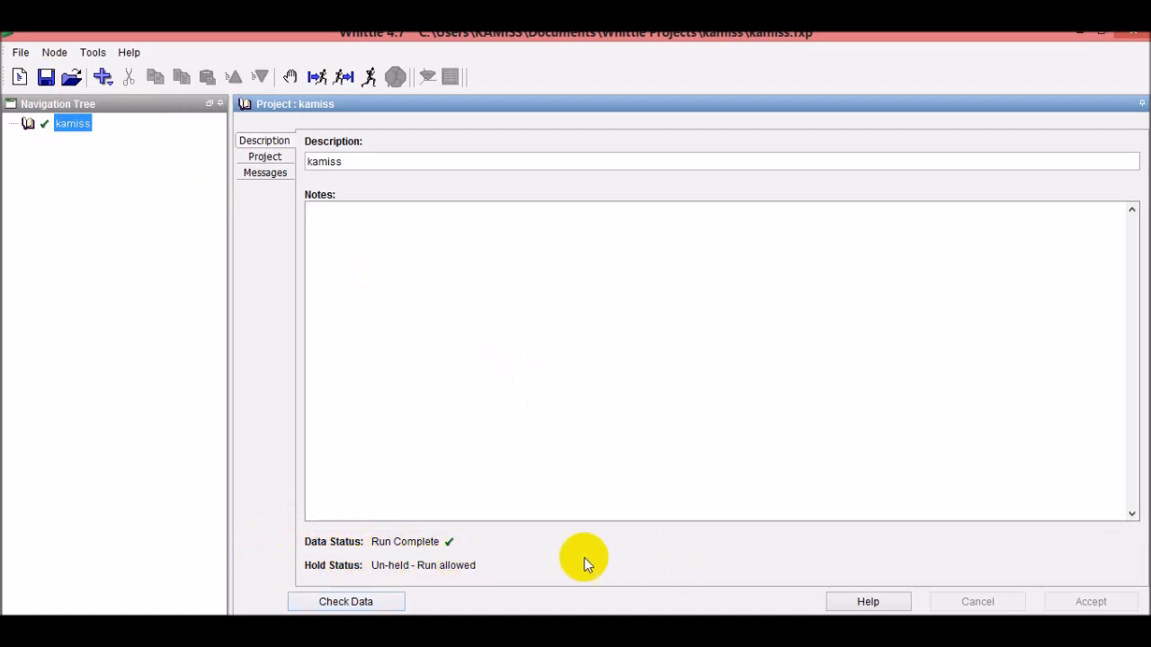
right_click(71, 125)
mouse_move(205, 177)
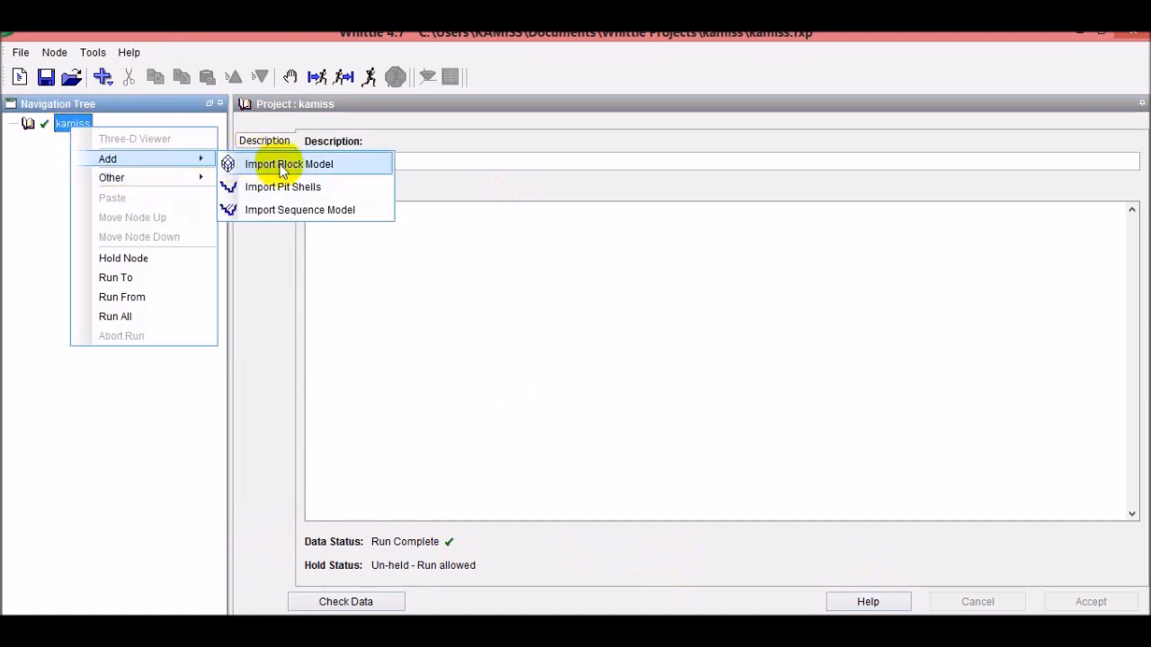
left_click(270, 162)
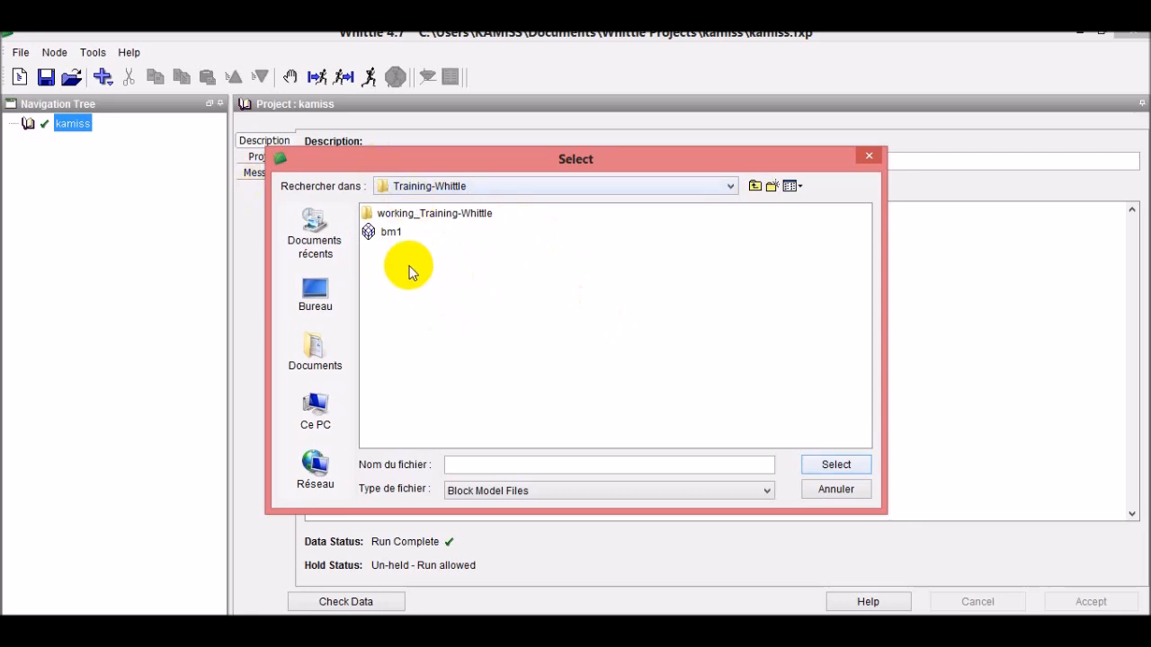
left_click(397, 237)
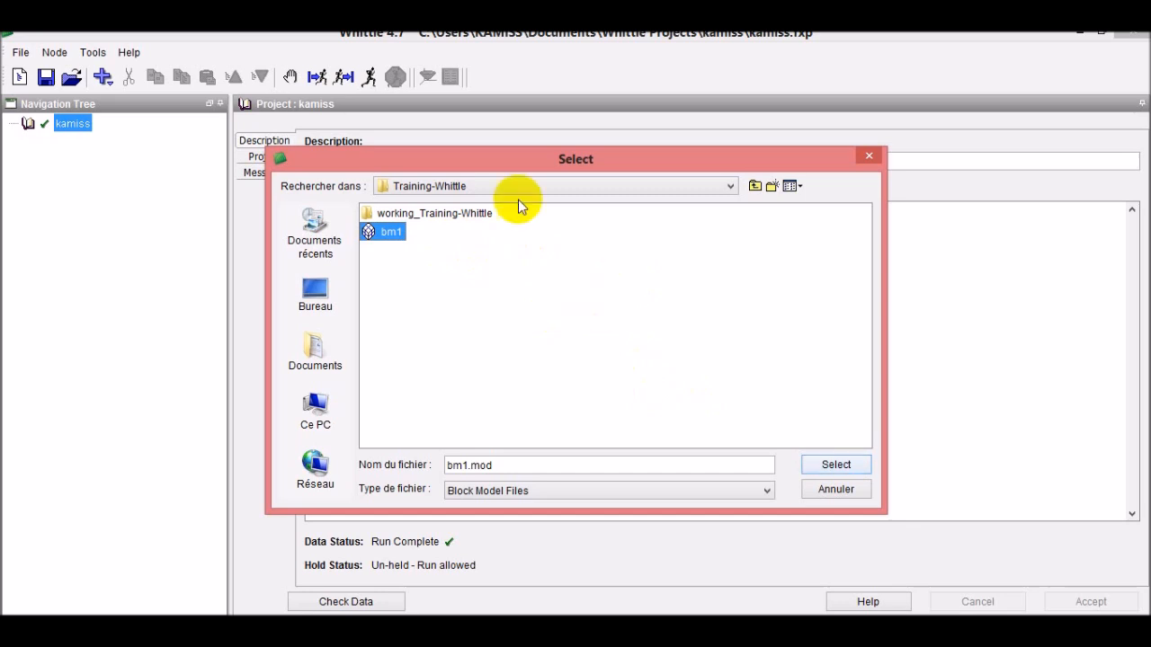
left_click(834, 466)
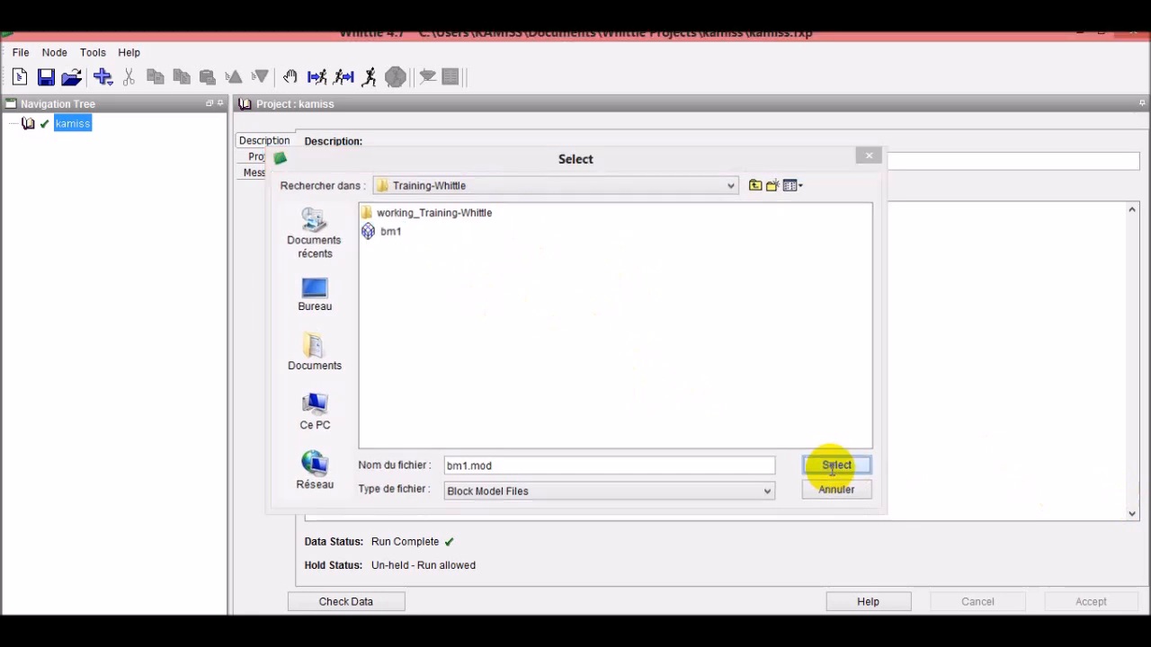
left_click_drag(608, 152, 563, 68)
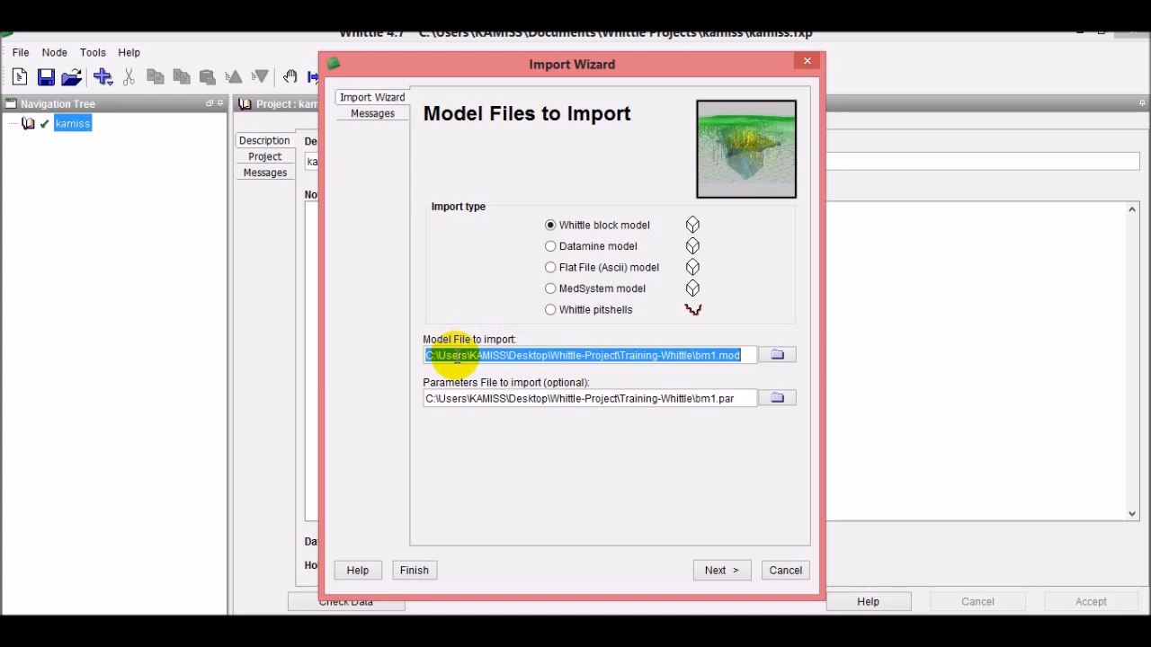
left_click(778, 356)
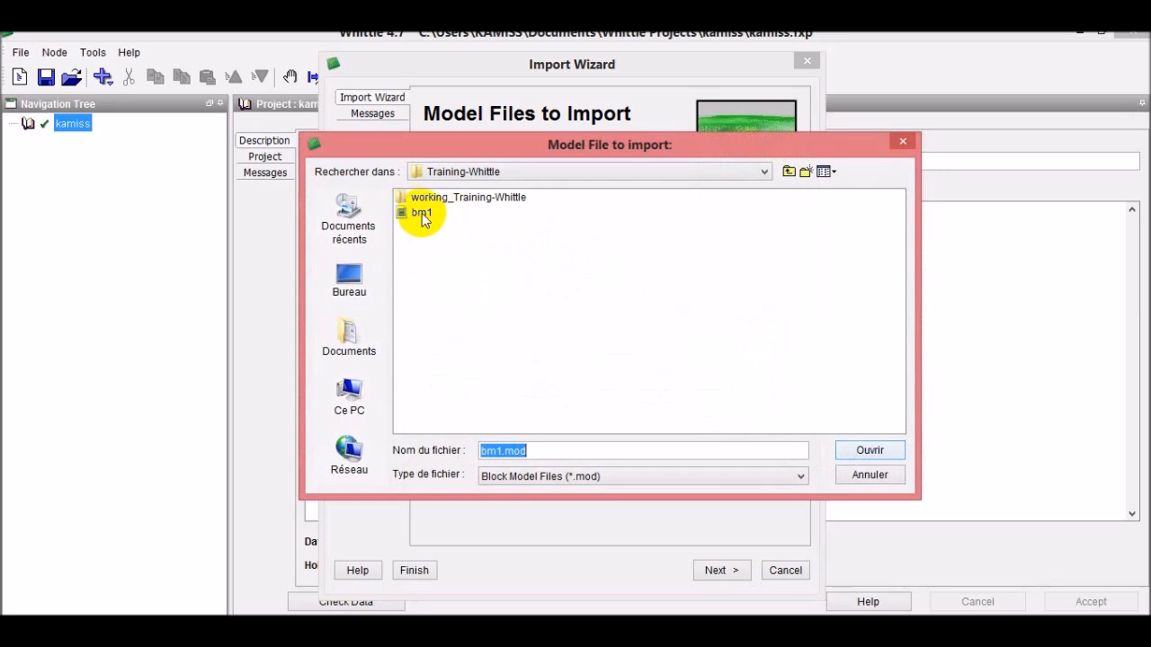
left_click(897, 143)
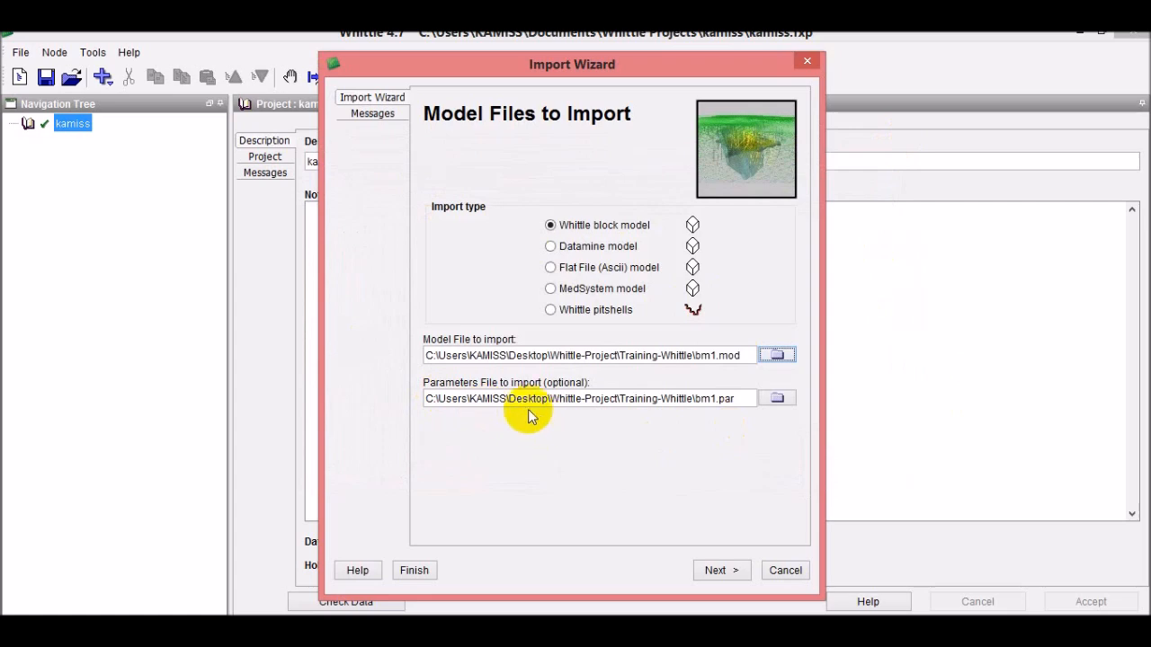
left_click(770, 398)
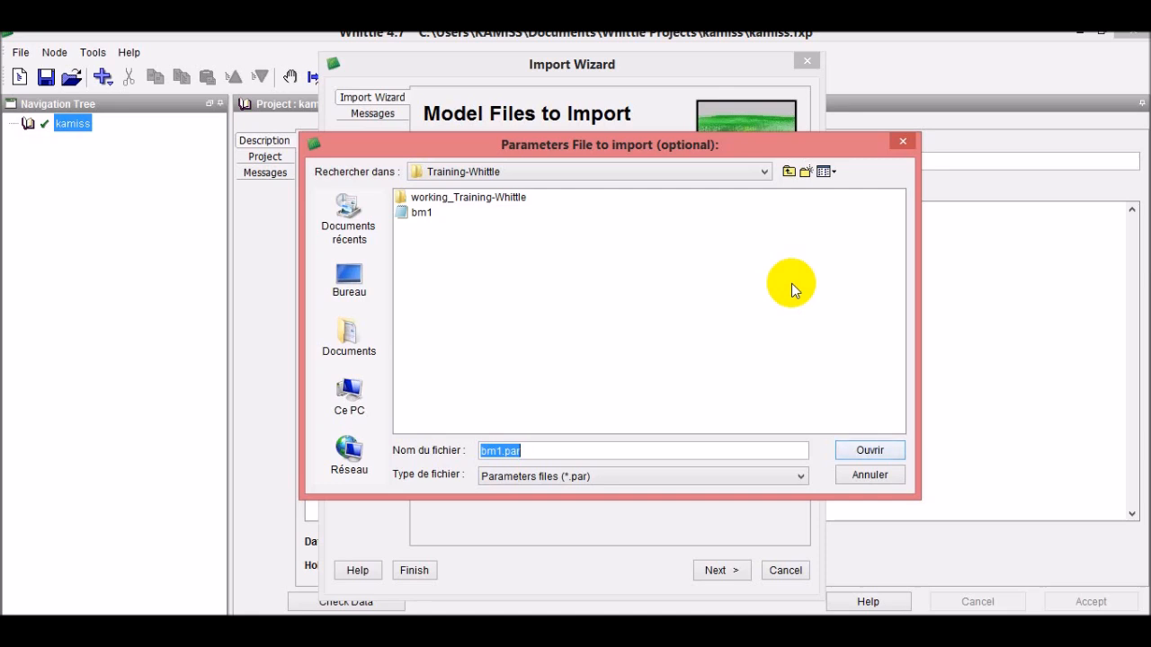
left_click(902, 141)
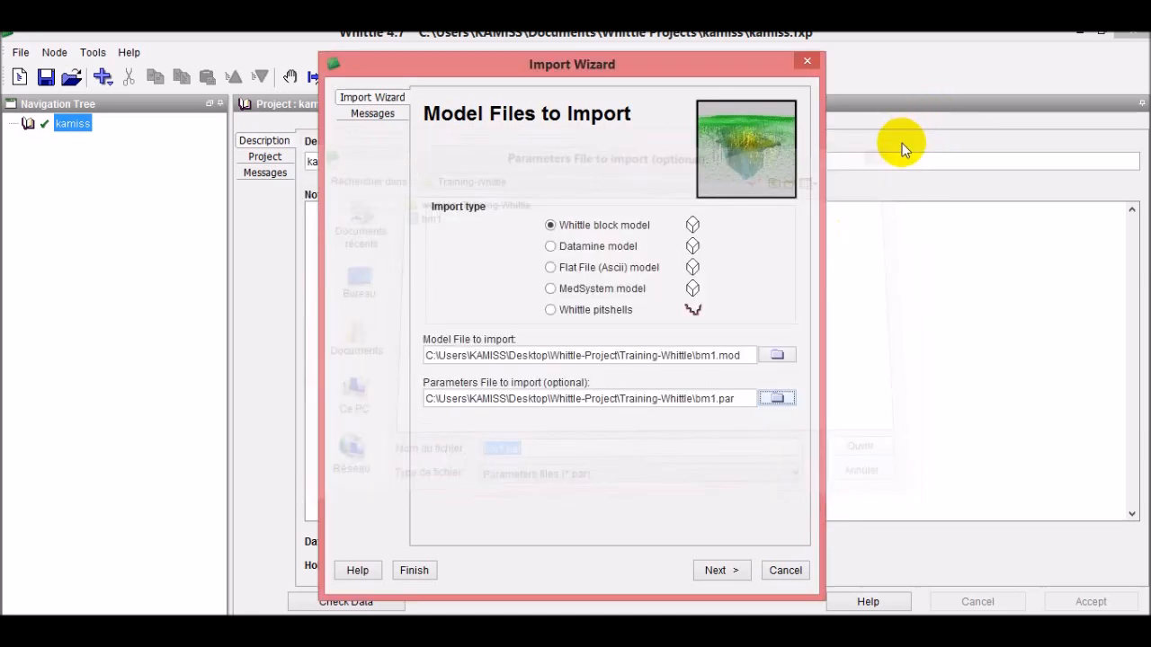
Continue the bm1.mod import without reblocking and with standard extracted product as the process type
left_click(716, 570)
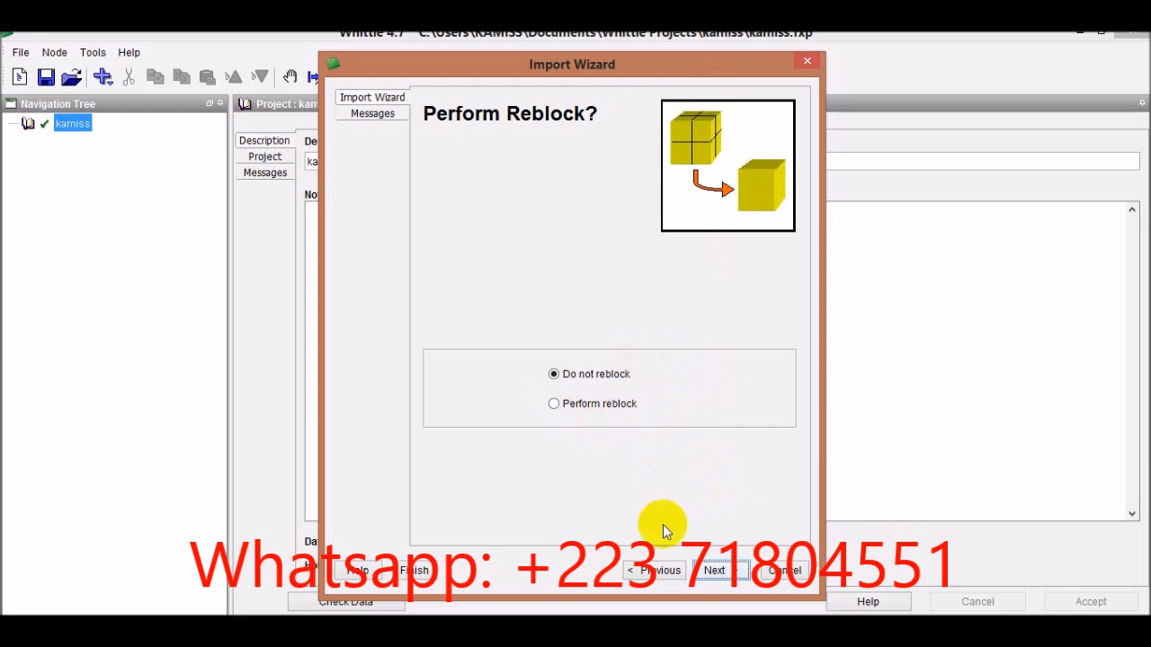
left_click(718, 570)
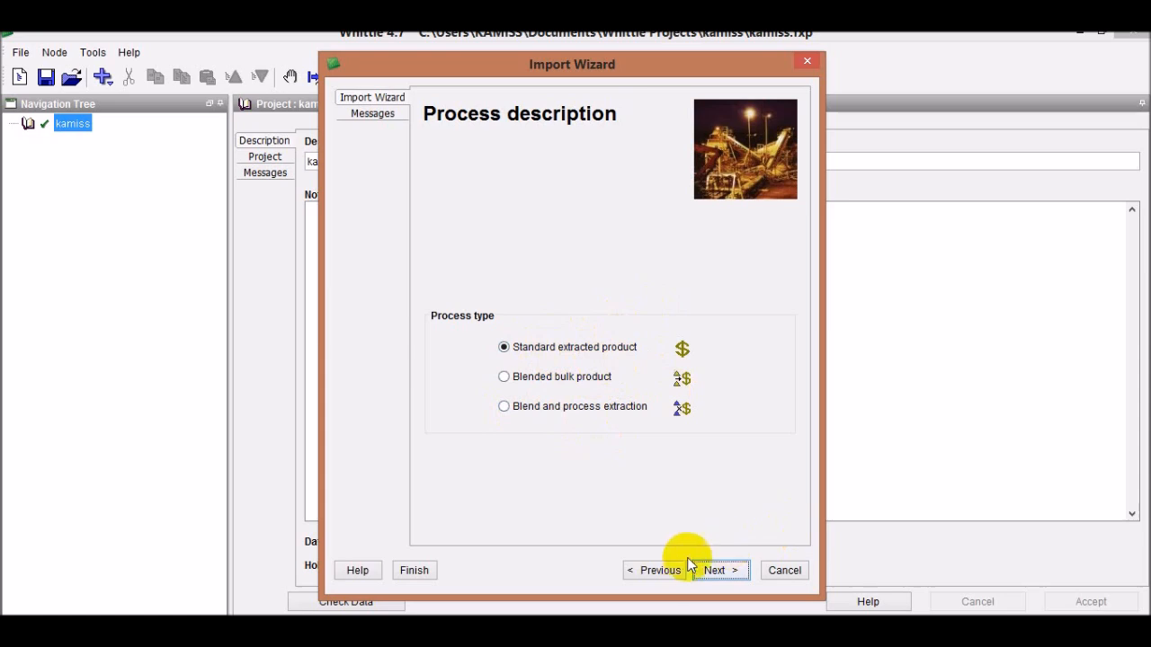
left_click(720, 572)
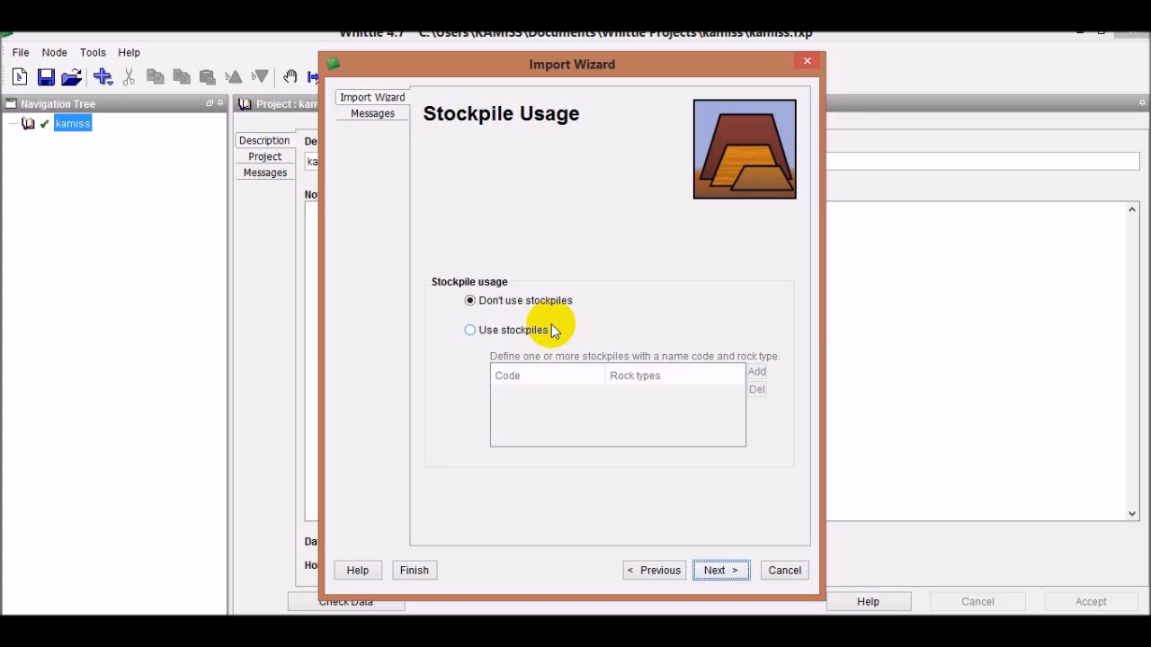
Continue the import without stockpiles and set the strategic design objective to Maximise NPV
left_click(478, 337)
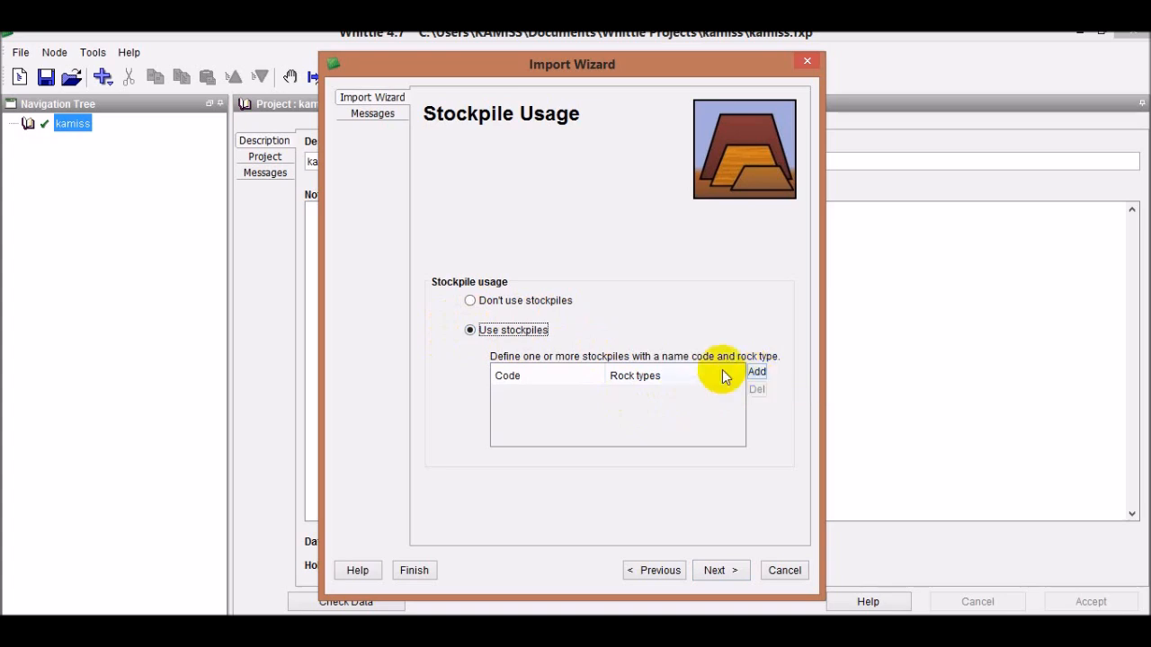
left_click(495, 302)
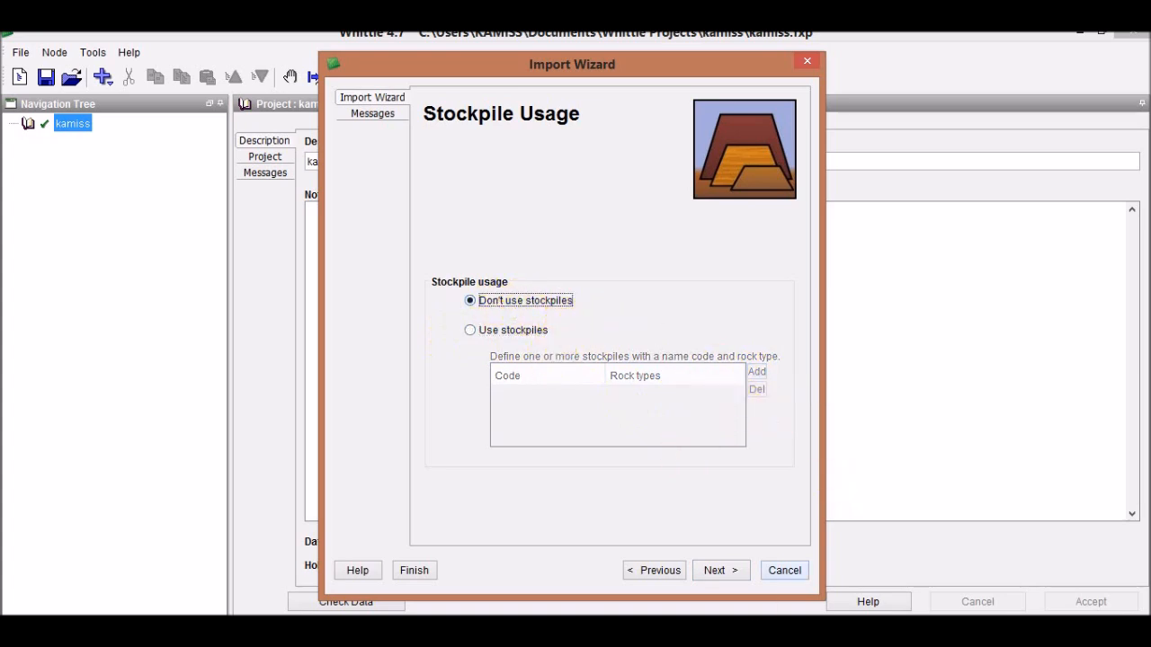
left_click(718, 571)
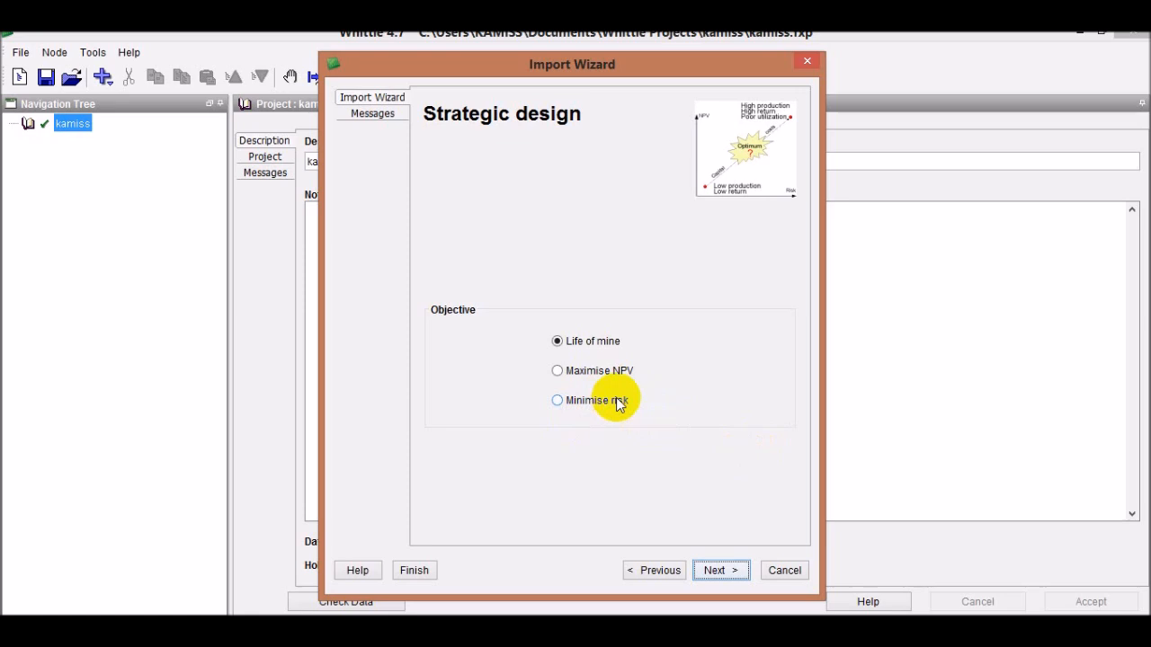
left_click(570, 370)
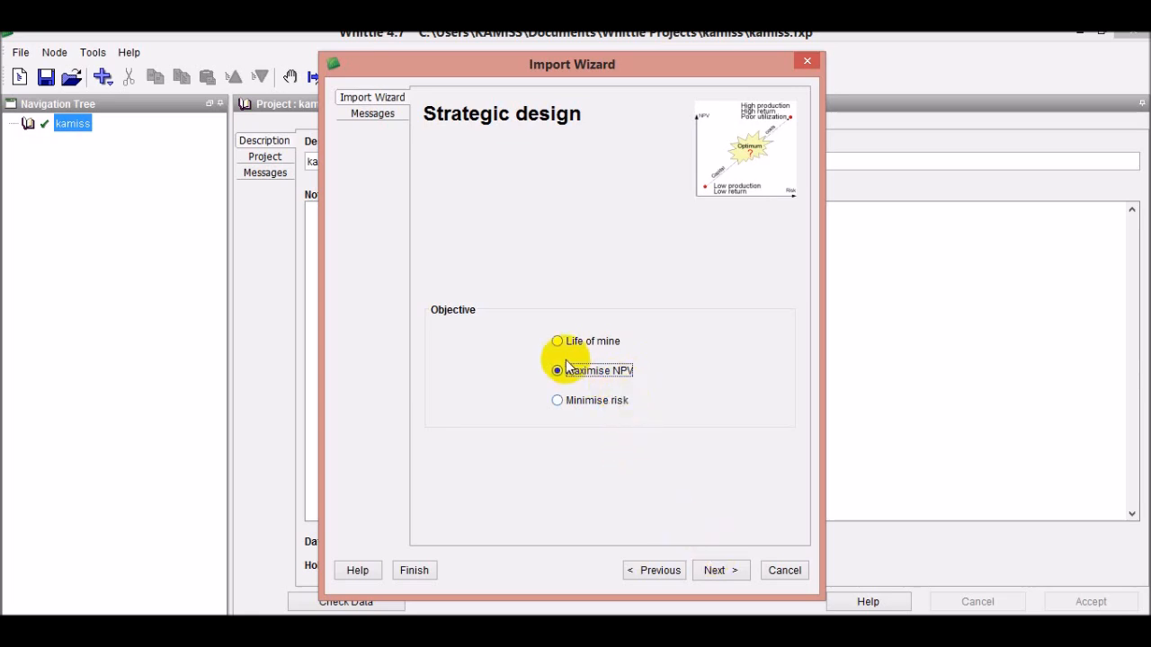
left_click(718, 575)
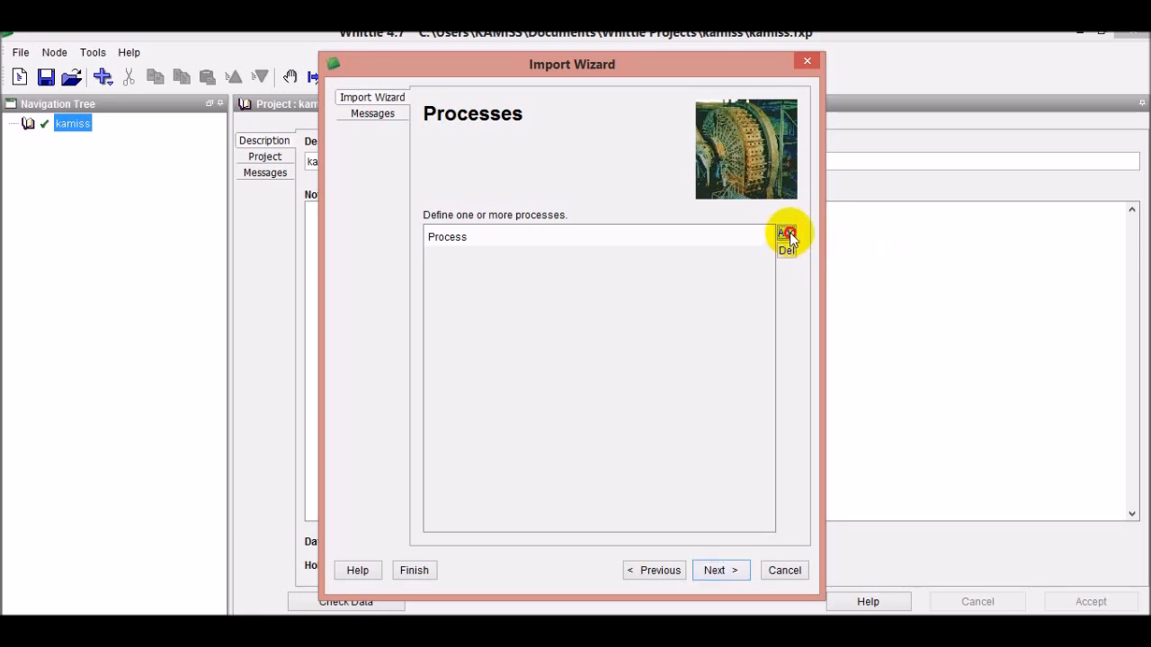
Add a process named Mill and continue past the production scenarios without defining any
left_click(788, 235)
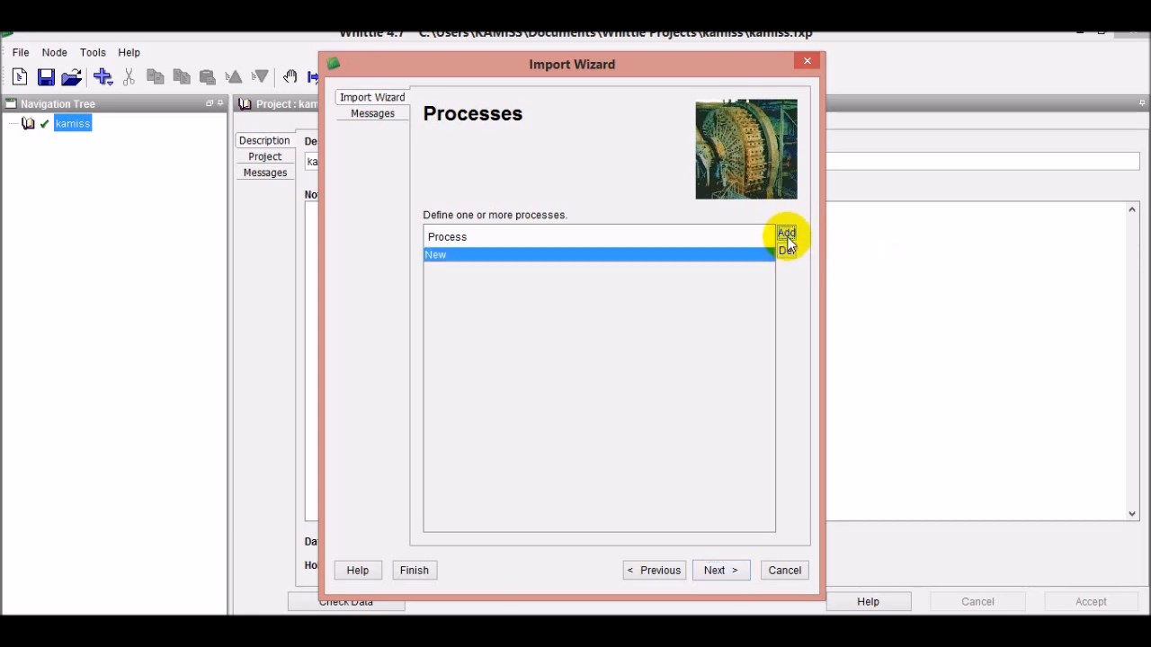
right_click(443, 254)
left_click(500, 281)
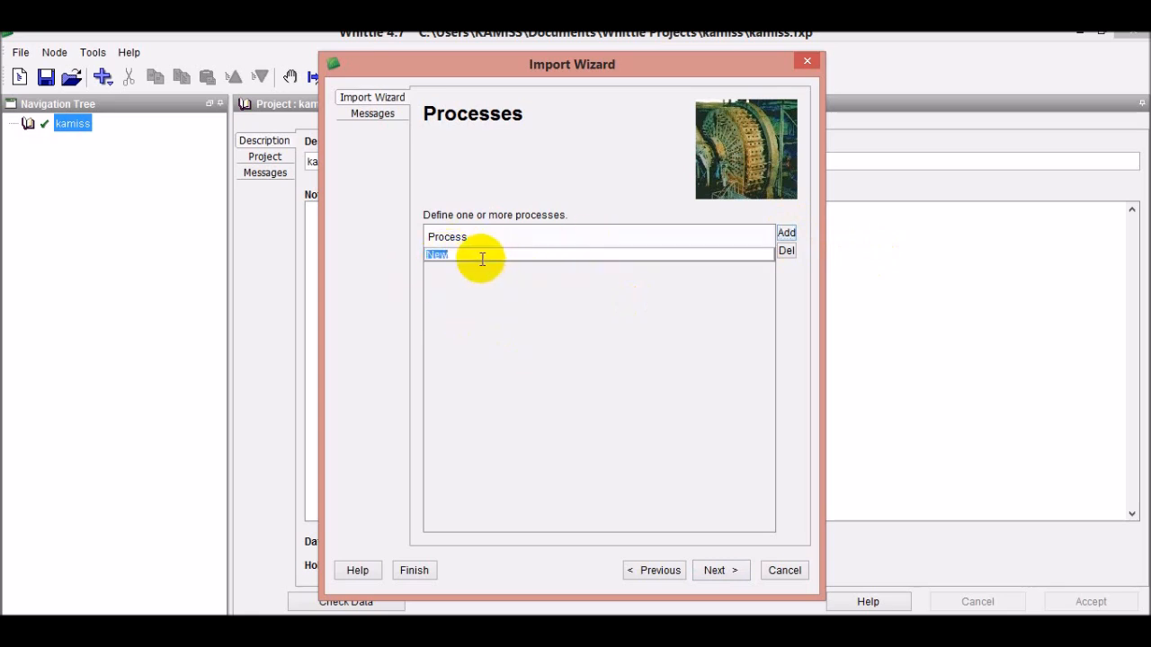
type("Mill")
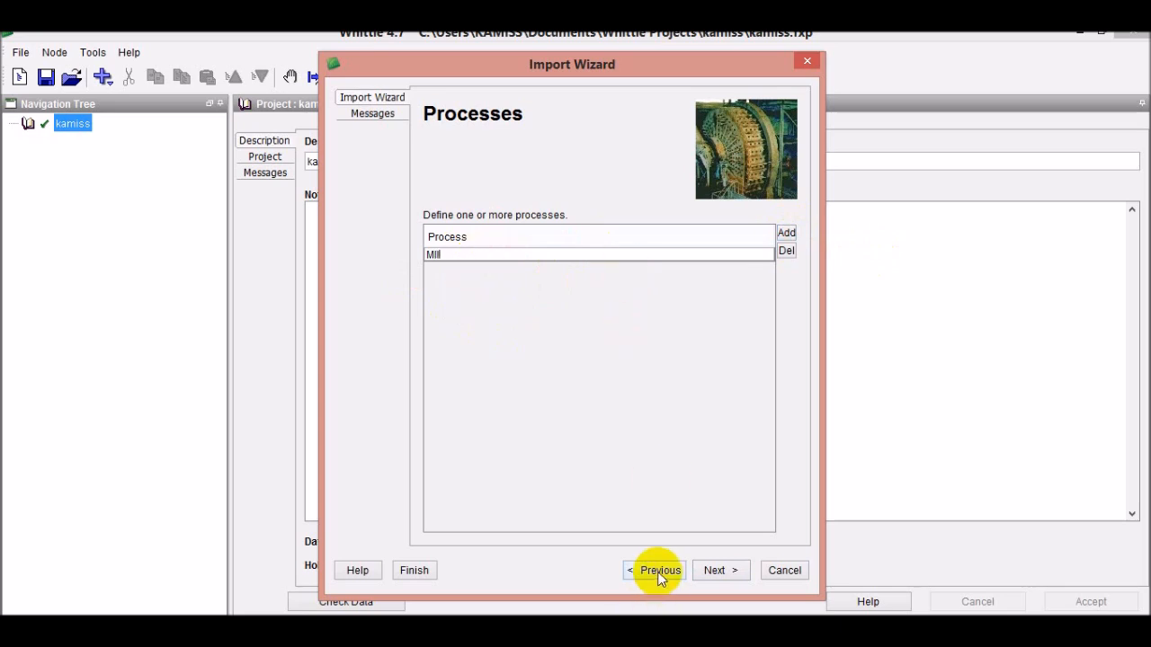
left_click(717, 570)
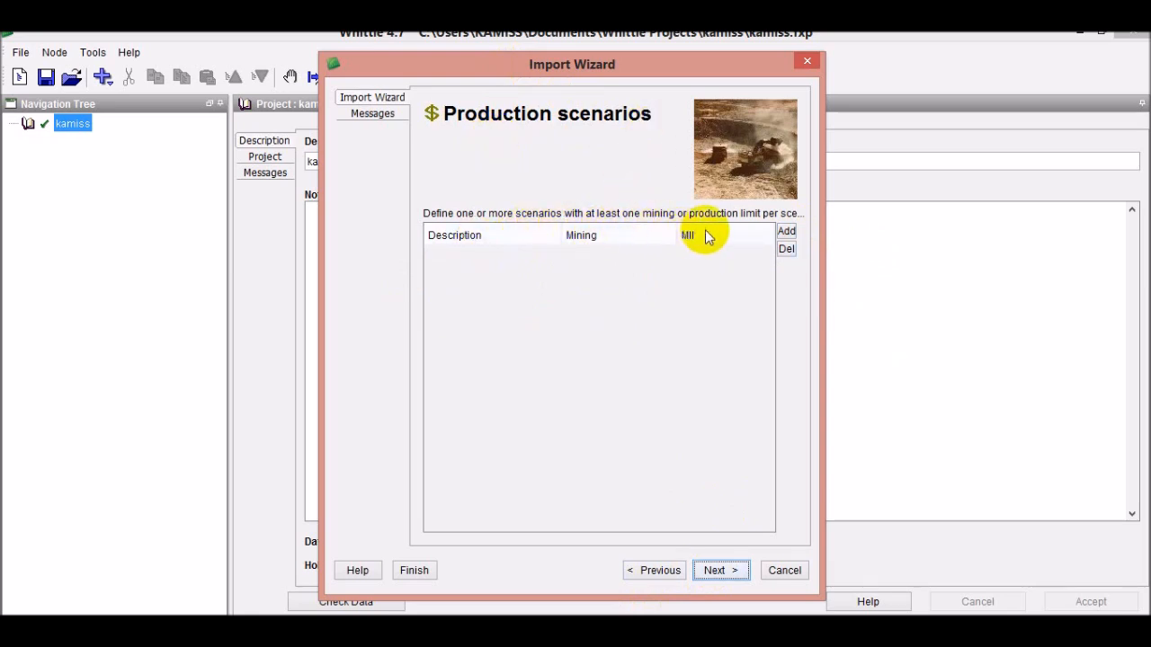
left_click(722, 571)
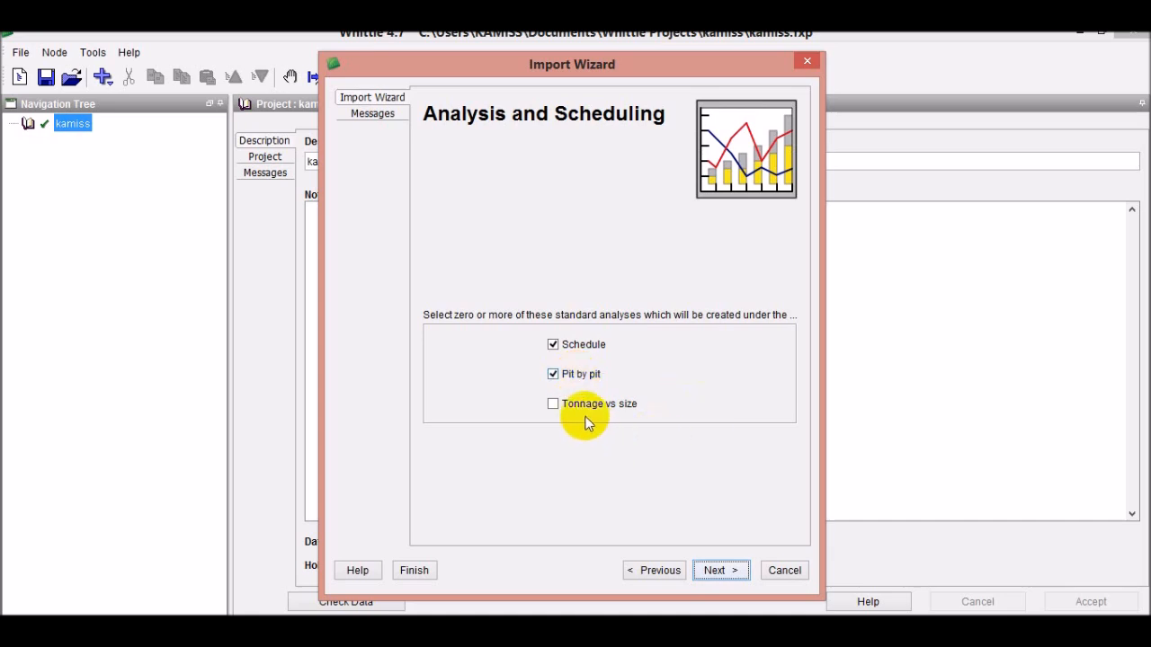
Include the Tonnage vs size analysis, skip the sensitivity and cut-off optimization options, and finish the import setup
left_click(552, 409)
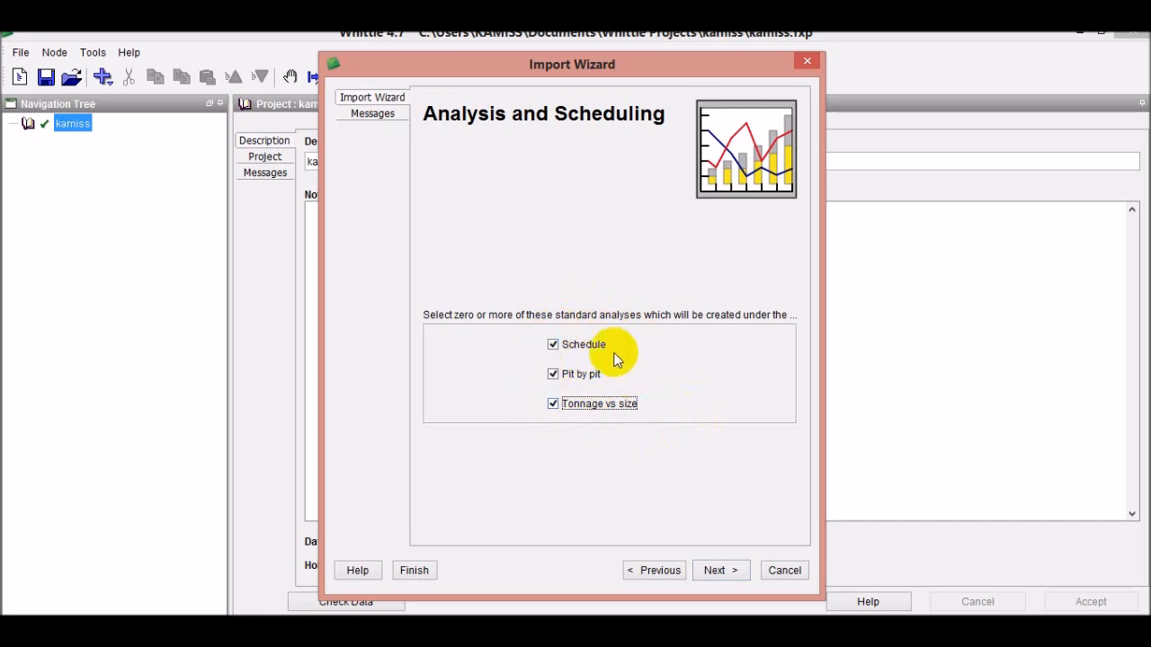
left_click(704, 567)
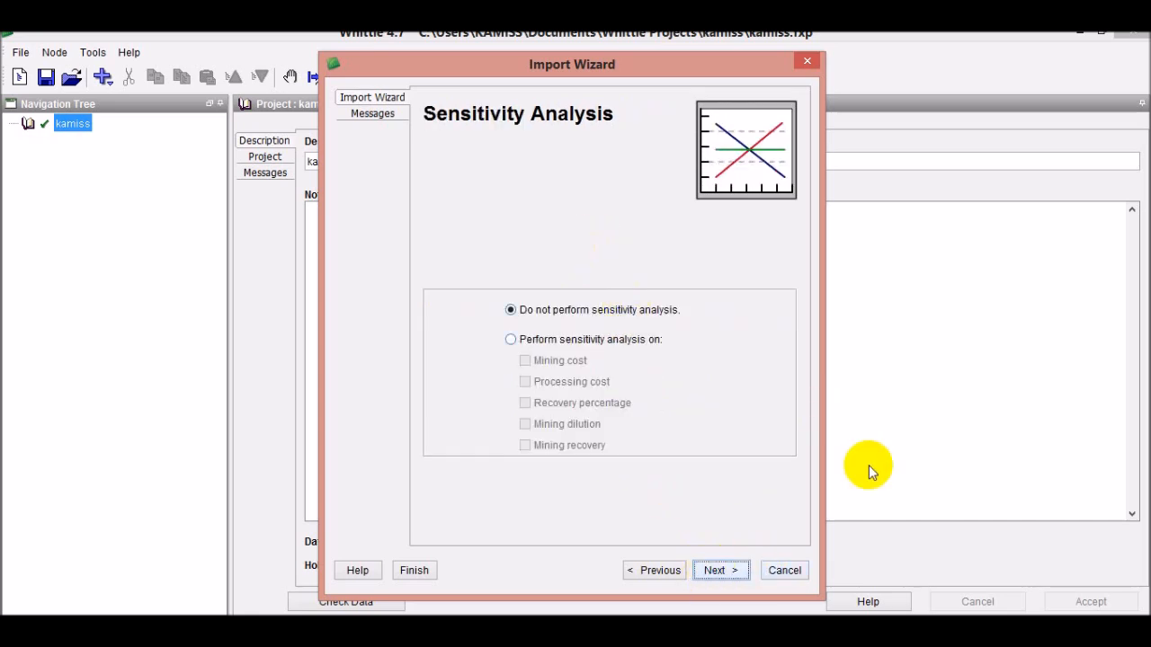
left_click(719, 572)
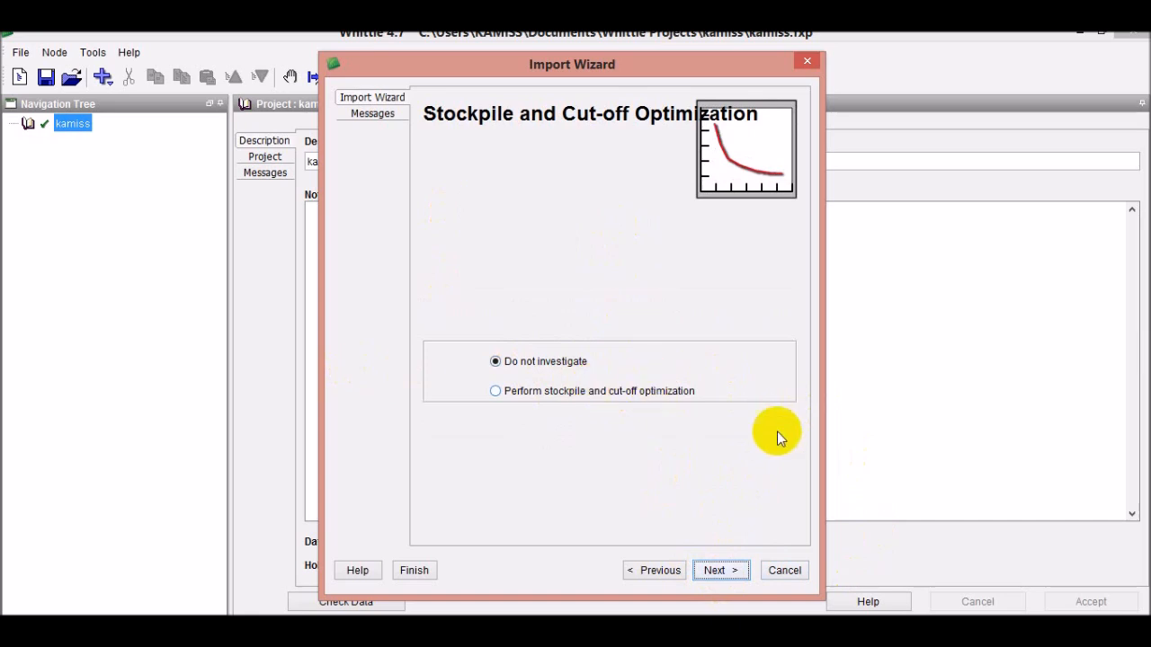
left_click(721, 571)
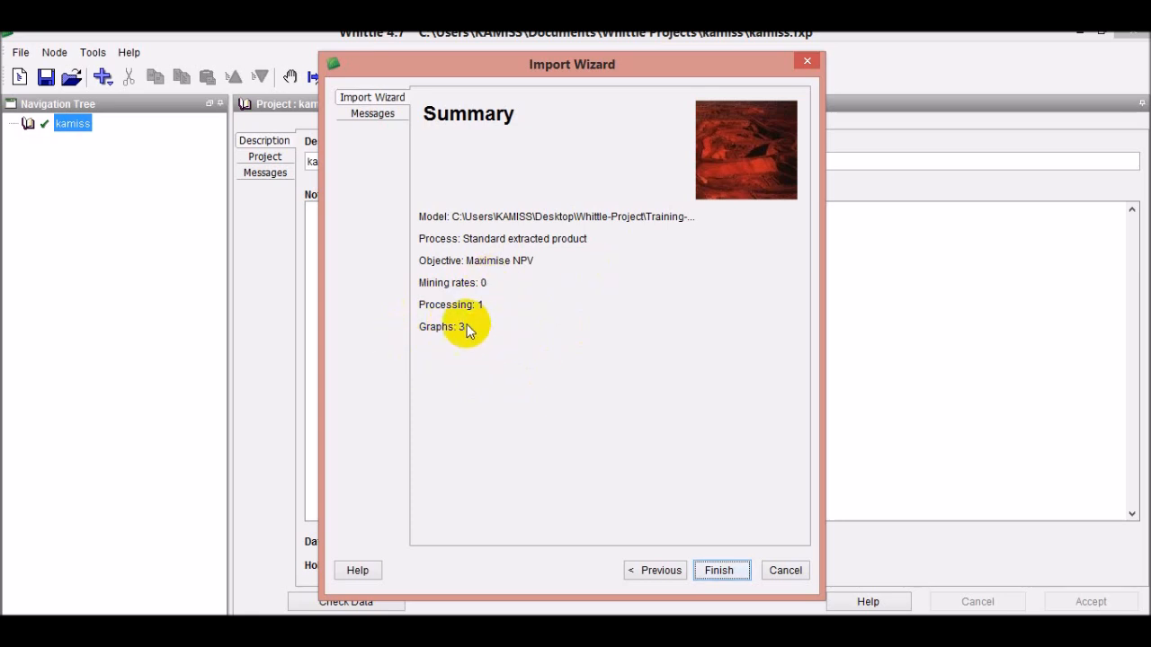
left_click(721, 568)
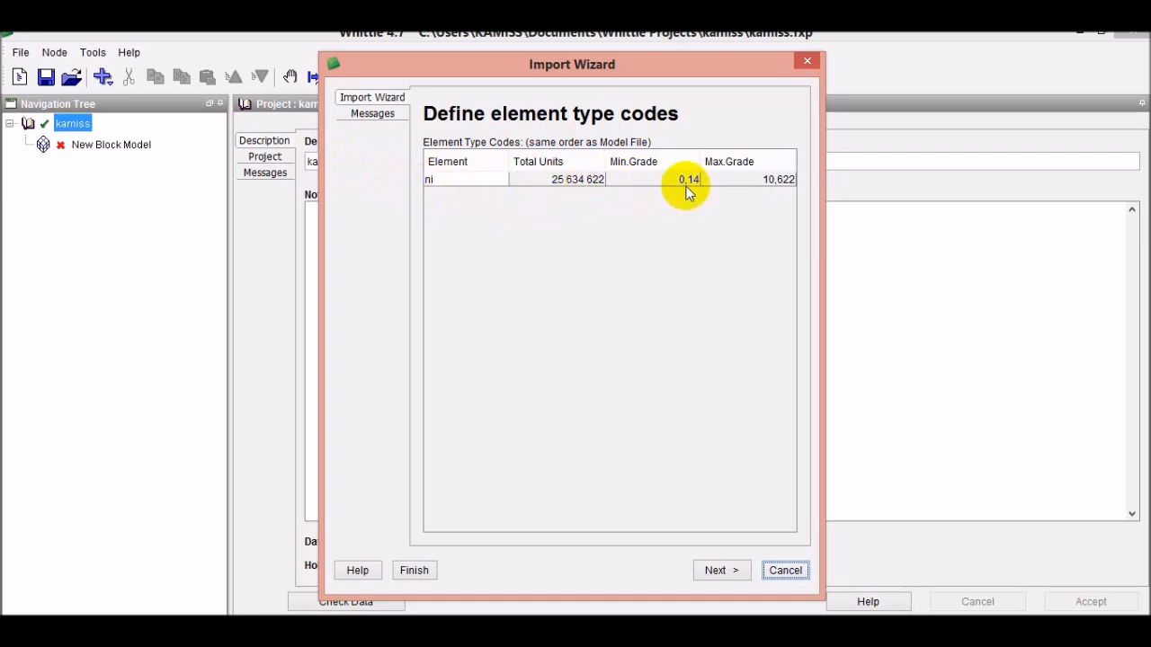
Examine the minimum and maximum grades of the ni element and read through the block model import messages
left_click(673, 180)
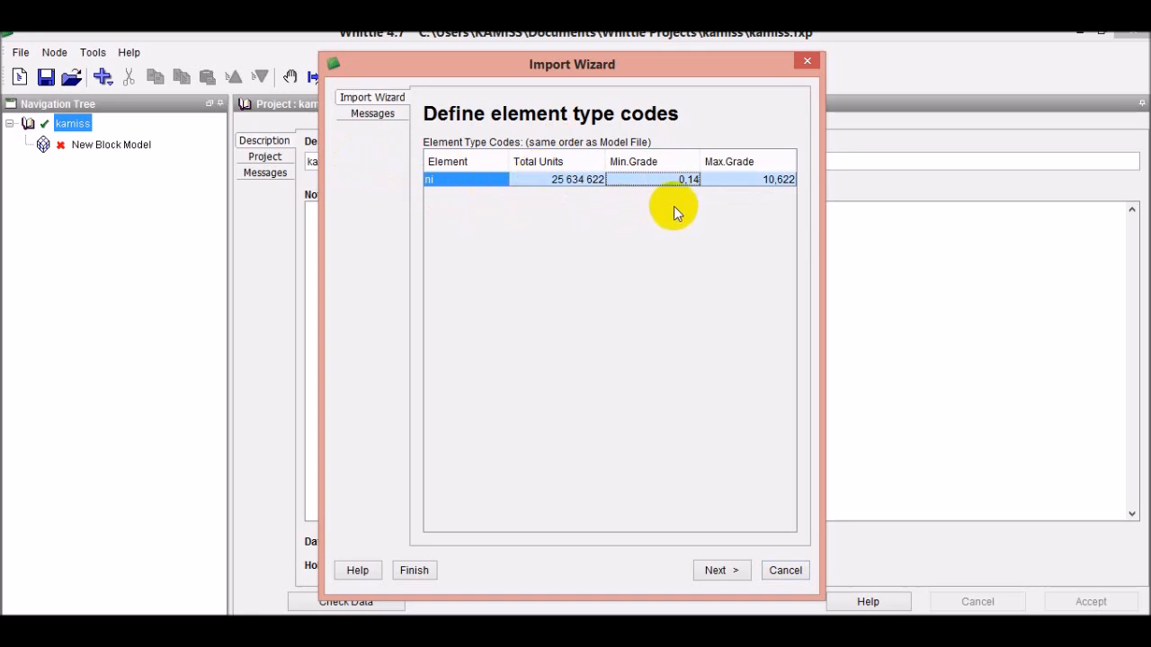
left_click(741, 184)
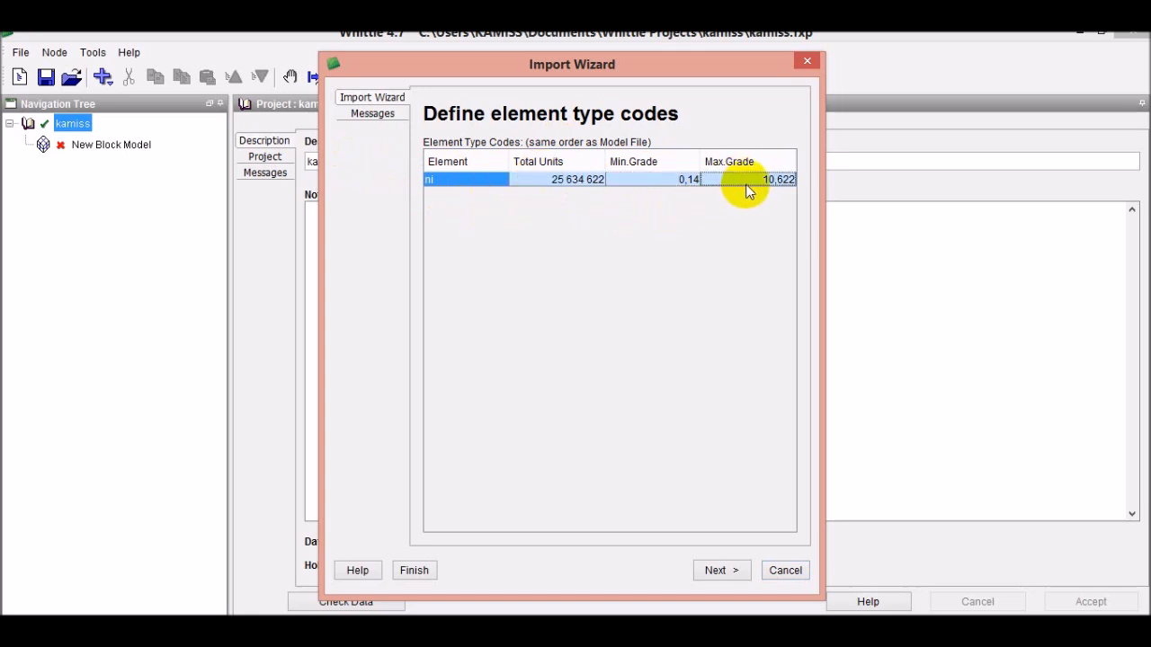
left_click(370, 114)
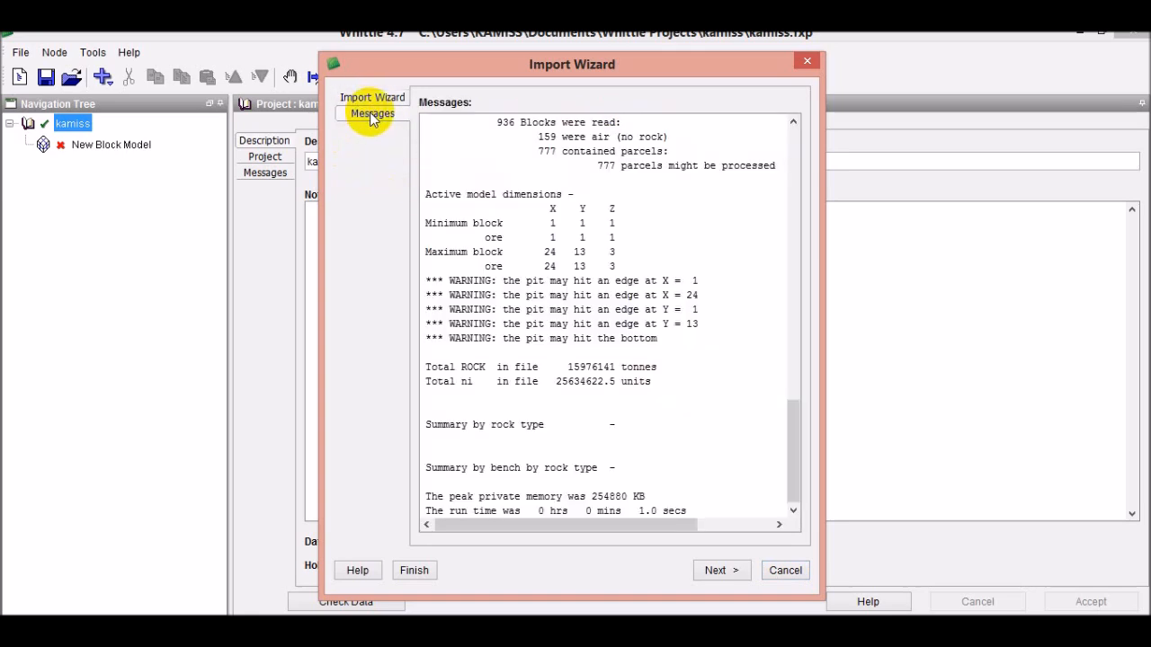
scroll(564, 299, "up", 20)
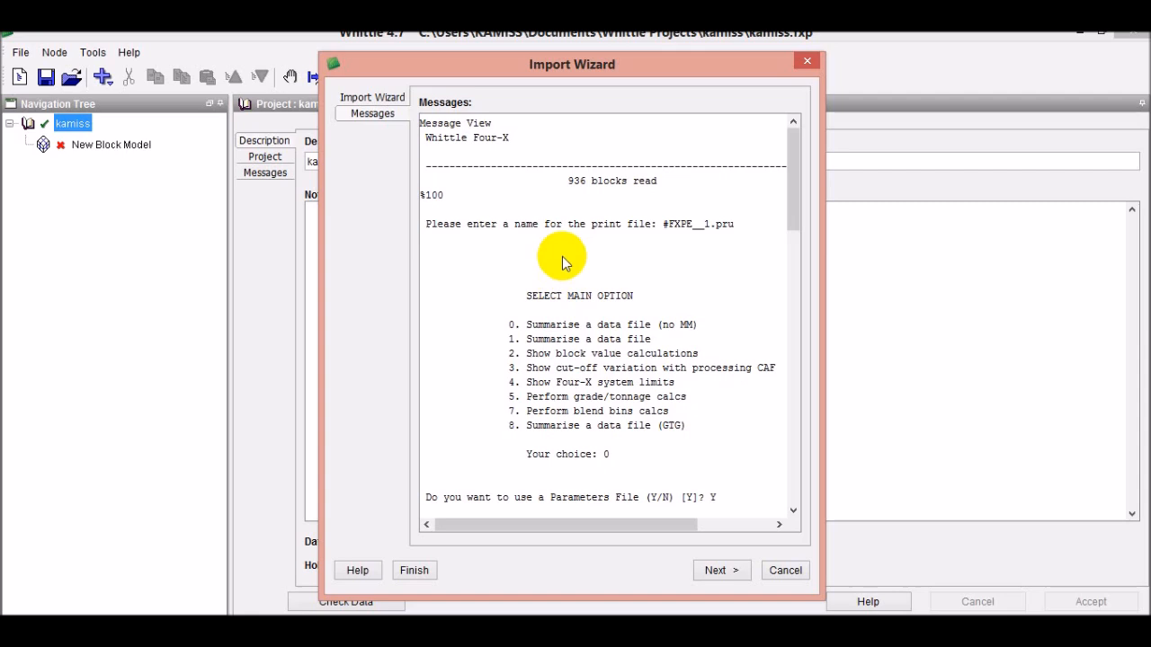
scroll(562, 259, "down", 15)
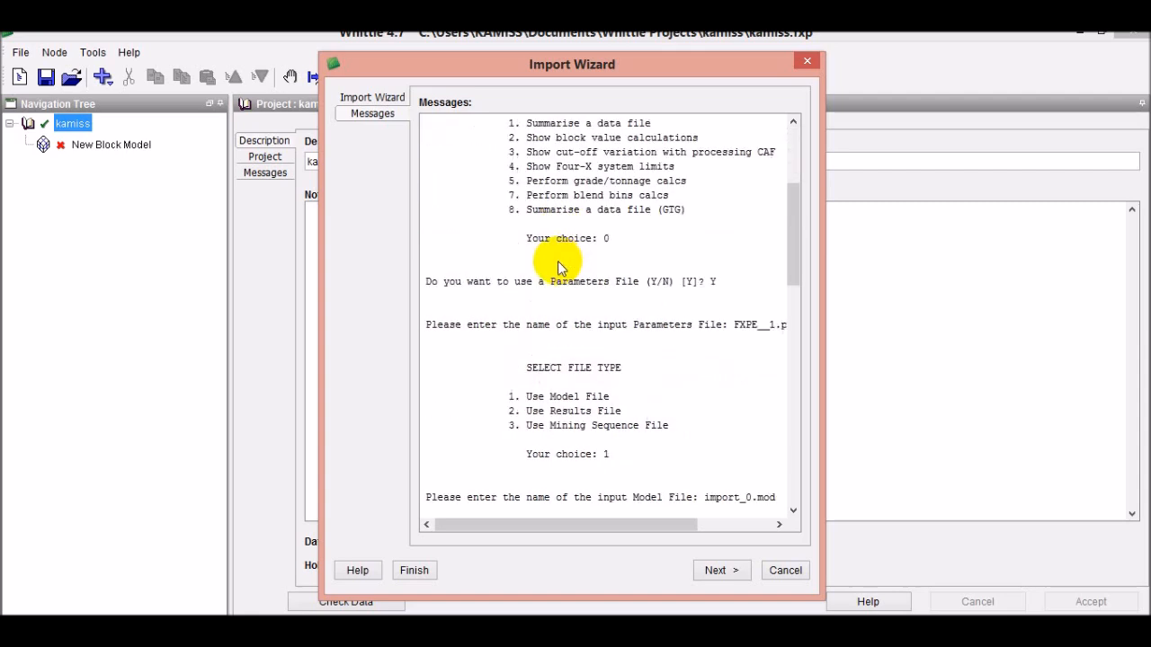
scroll(560, 268, "down", 4)
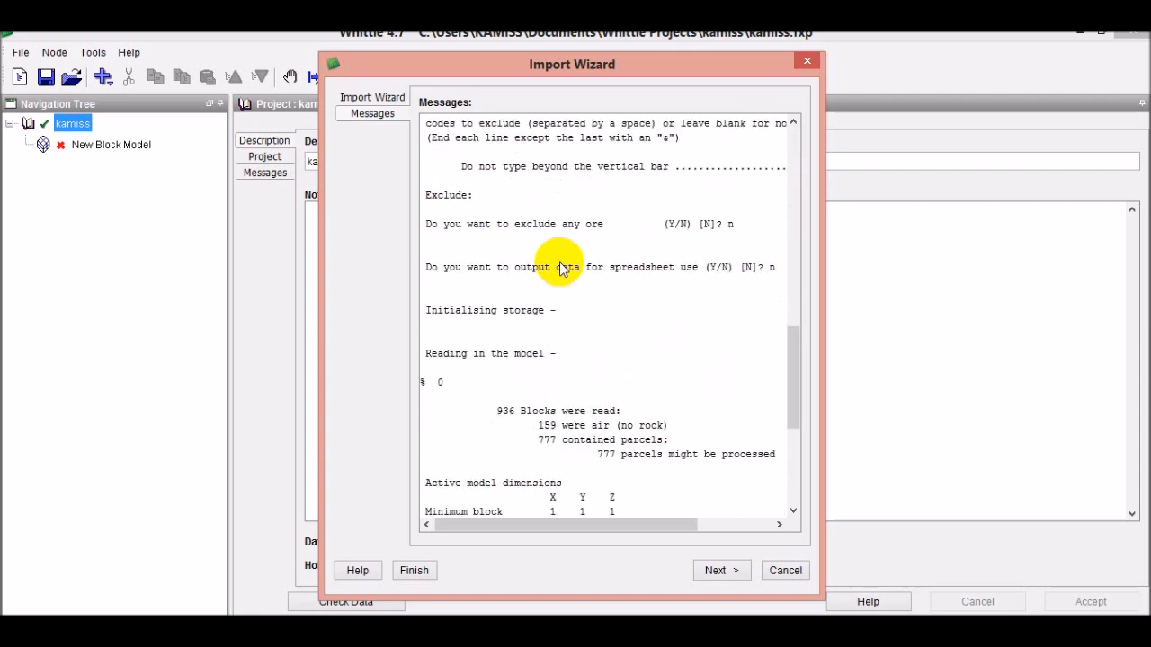
scroll(559, 268, "down", 4)
scroll(619, 320, "down", 3)
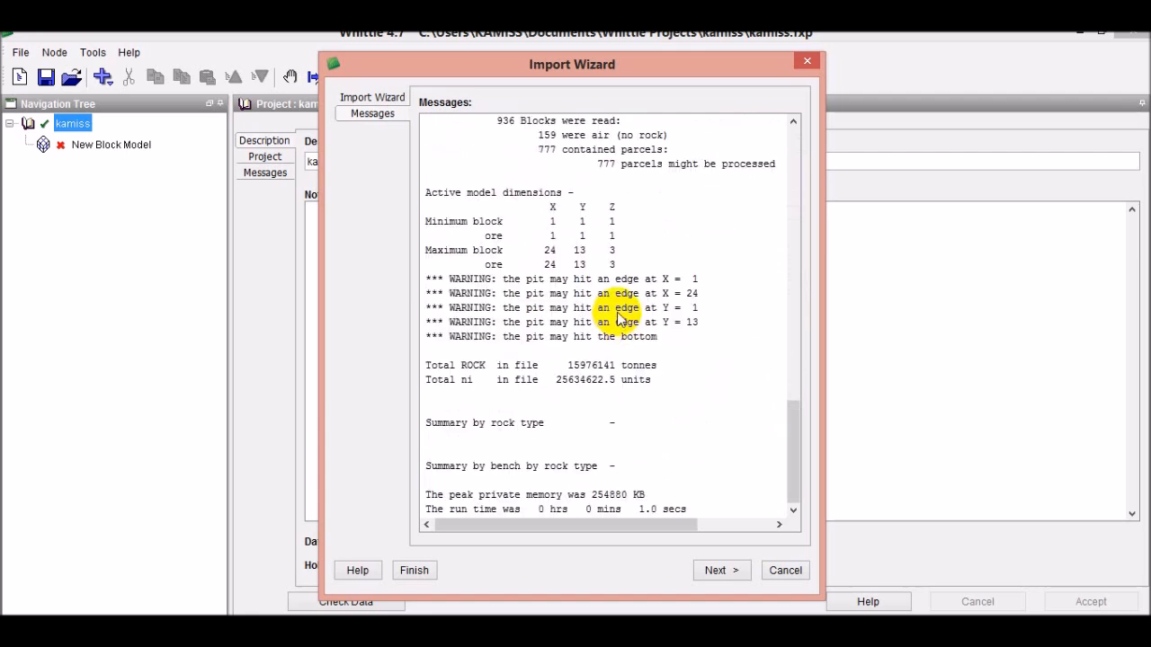
scroll(573, 222, "up", 9)
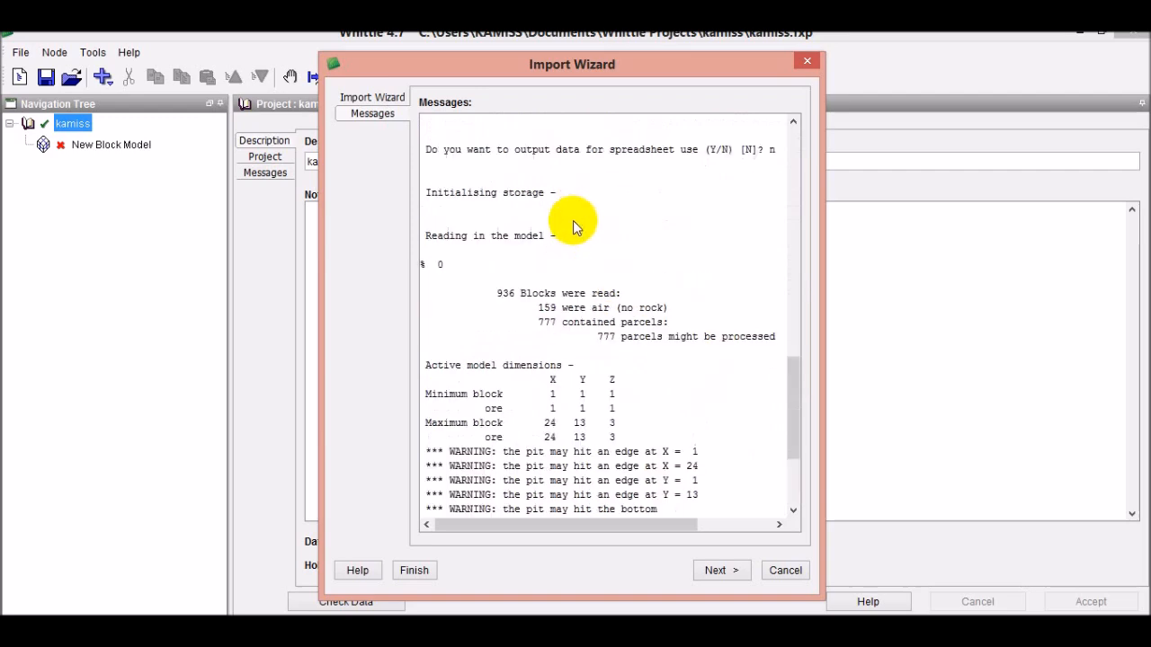
scroll(578, 224, "up", 10)
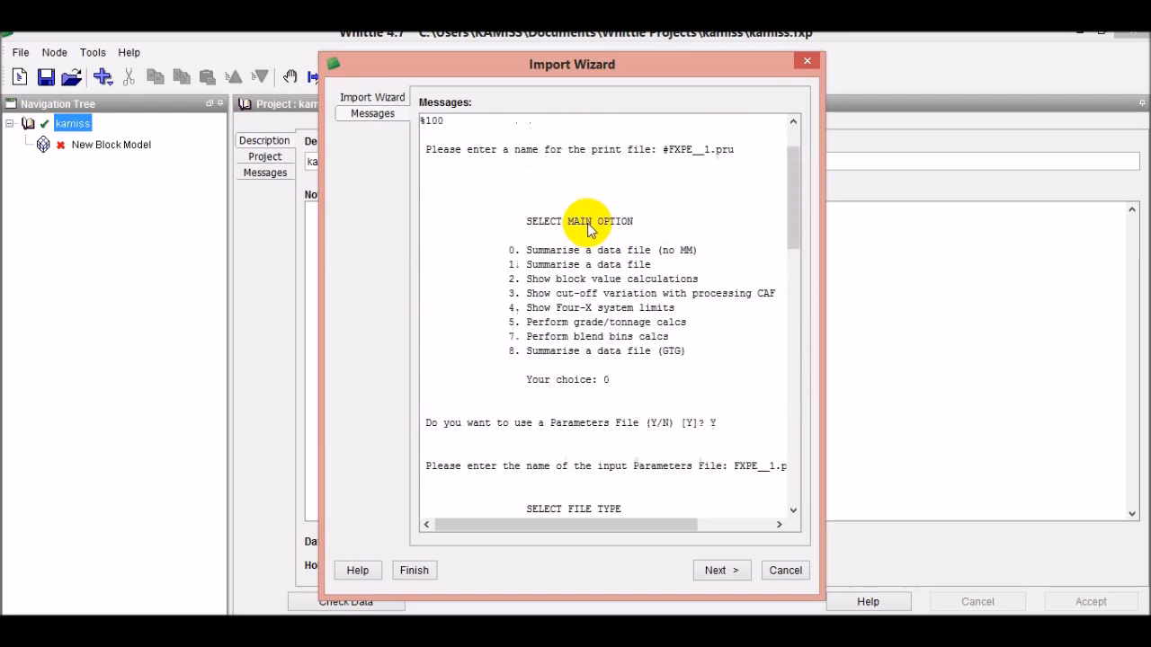
Return to the element type codes, keep ni as the element and continue to the model dimensions
left_click(399, 98)
left_click(690, 181)
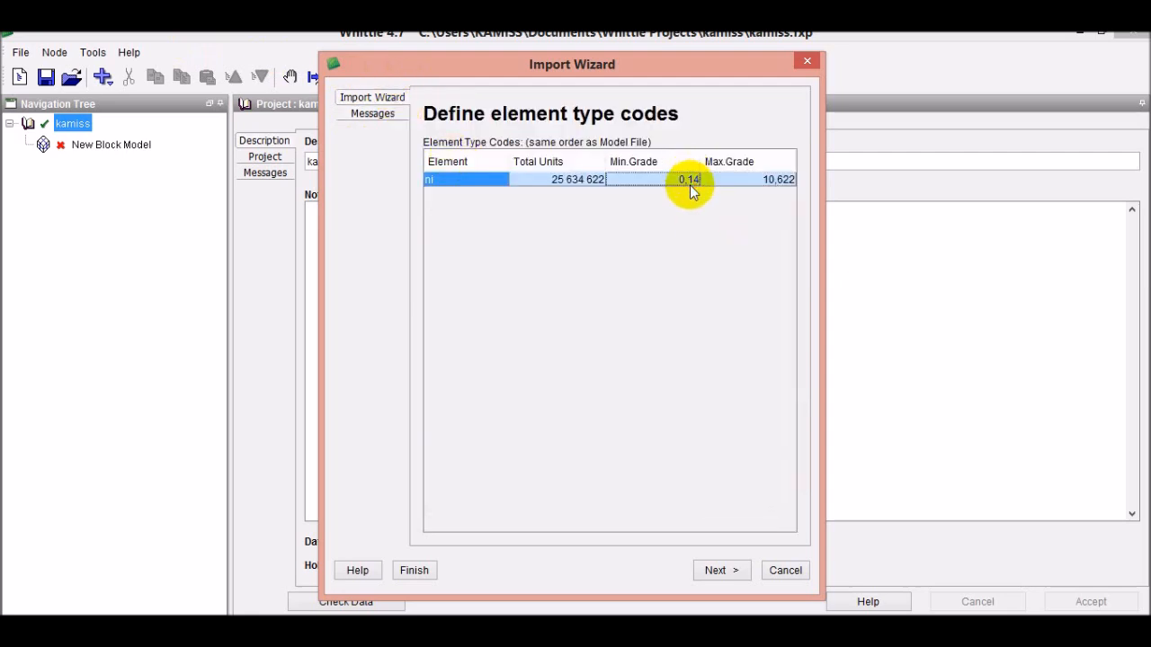
left_click(722, 563)
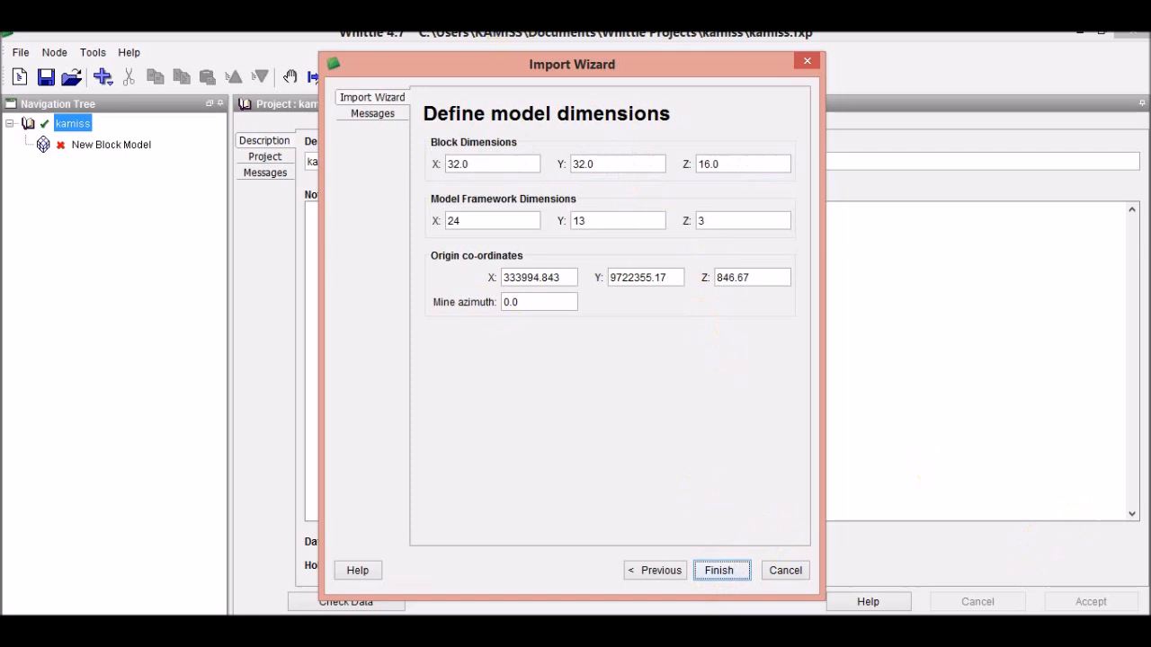
Review the block dimensions, model framework dimensions and origin coordinates in X, Y and Z, along with the mine azimuth
left_click(475, 163)
double_click(481, 163)
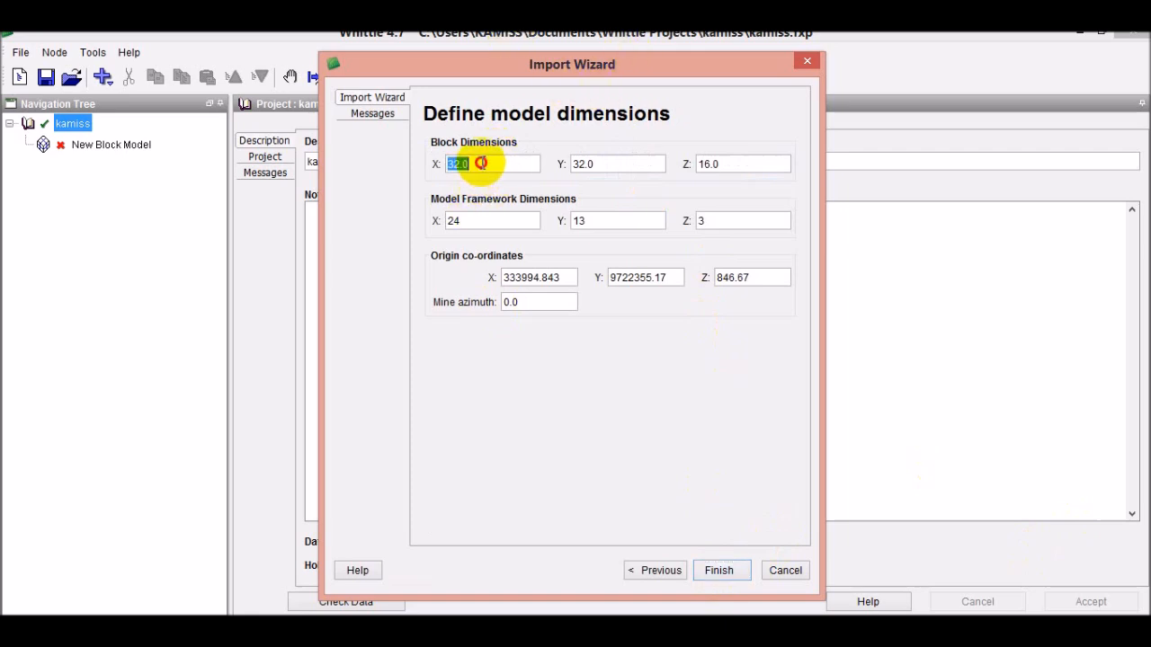
left_click(482, 163)
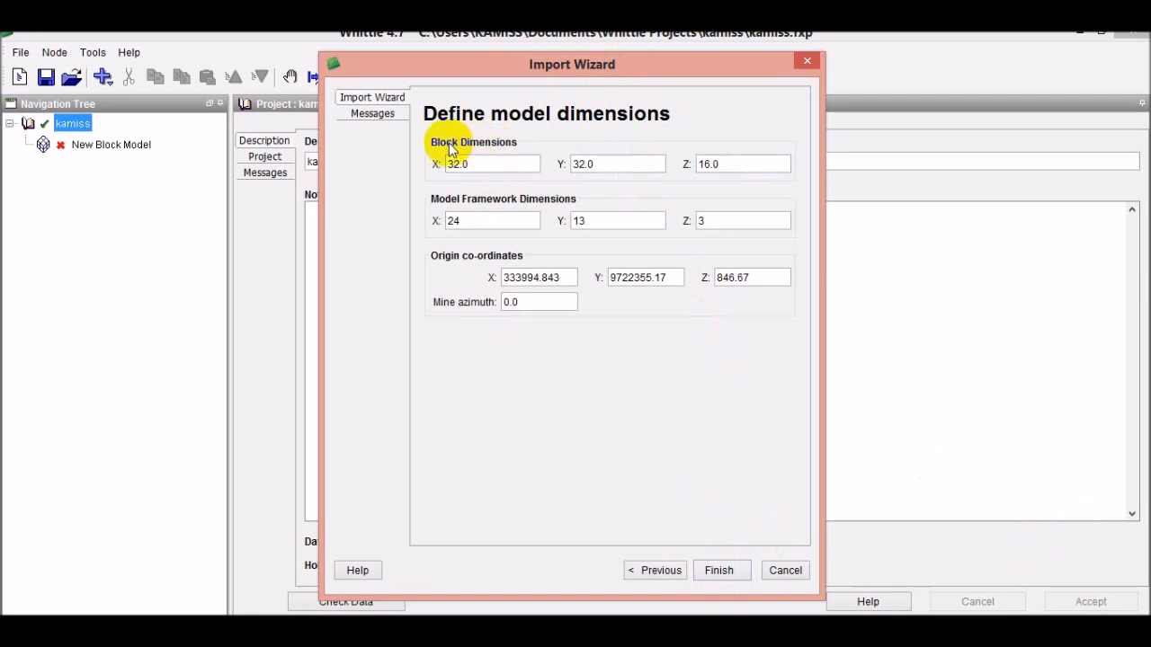
left_click(627, 163)
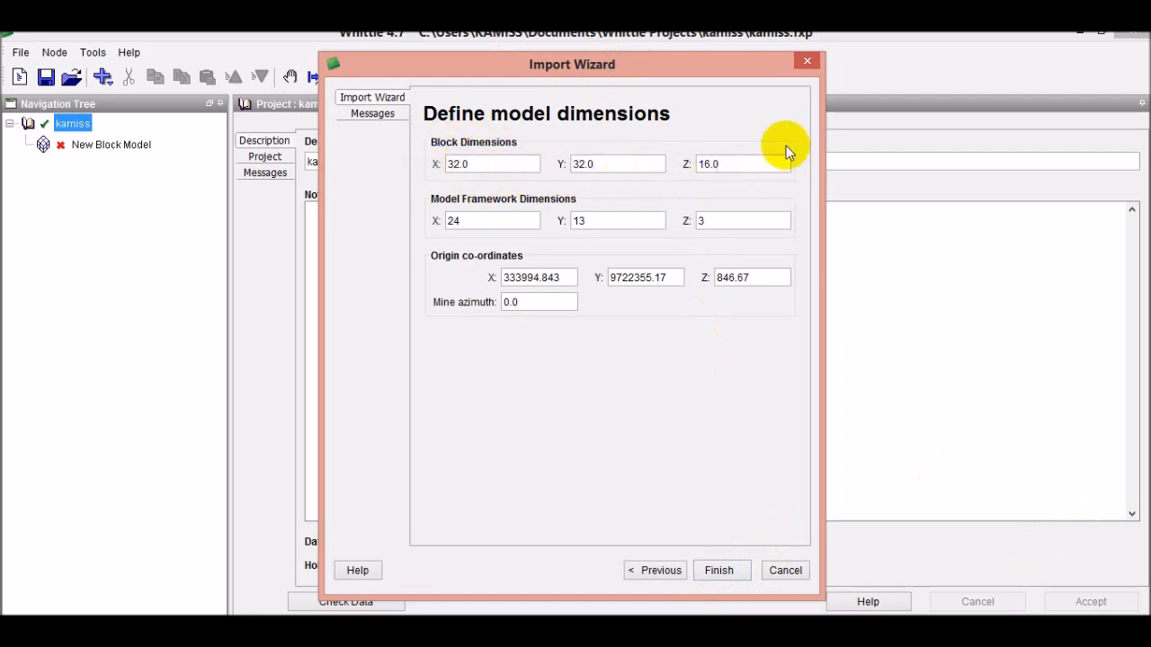
double_click(748, 168)
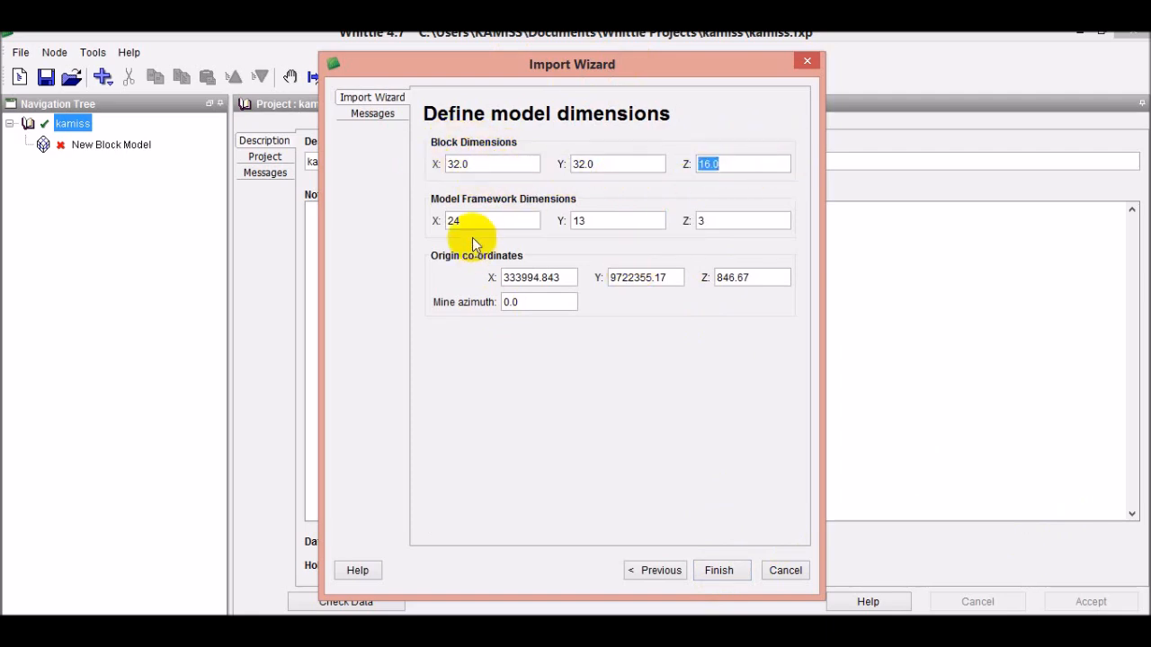
left_click(493, 221)
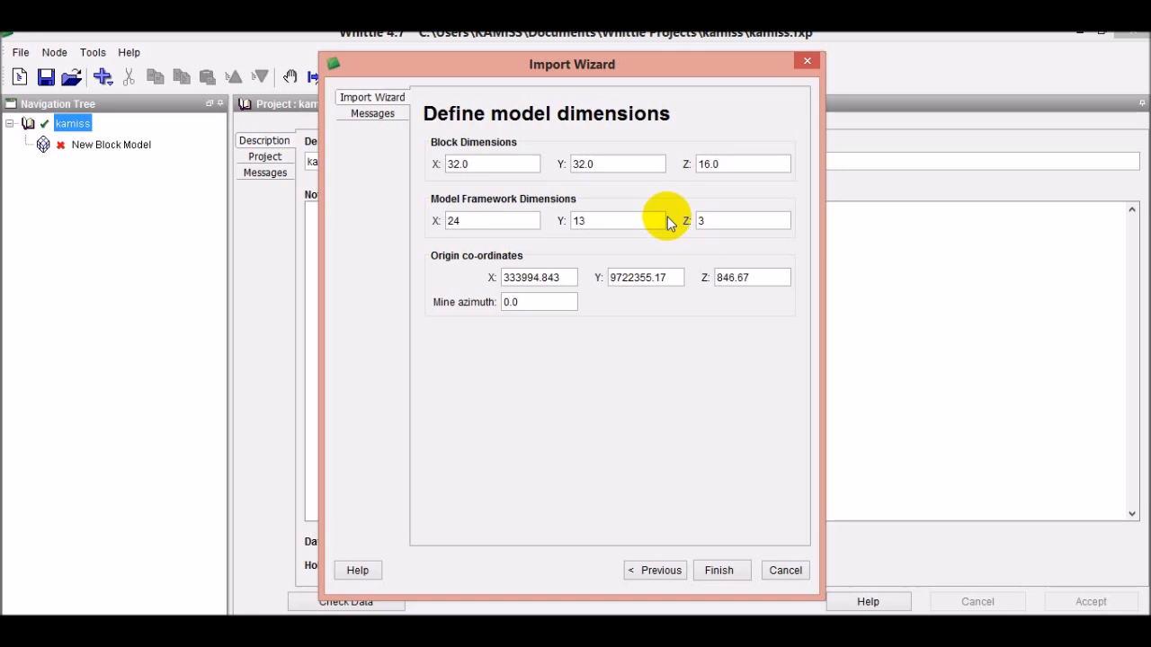
double_click(478, 221)
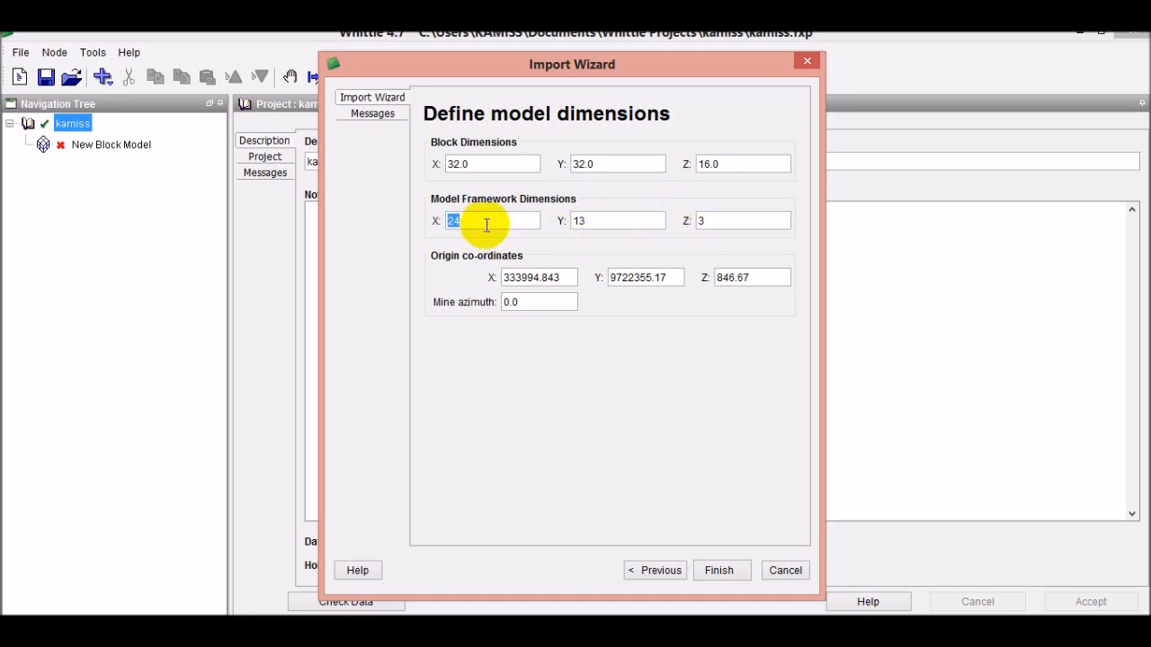
type("24")
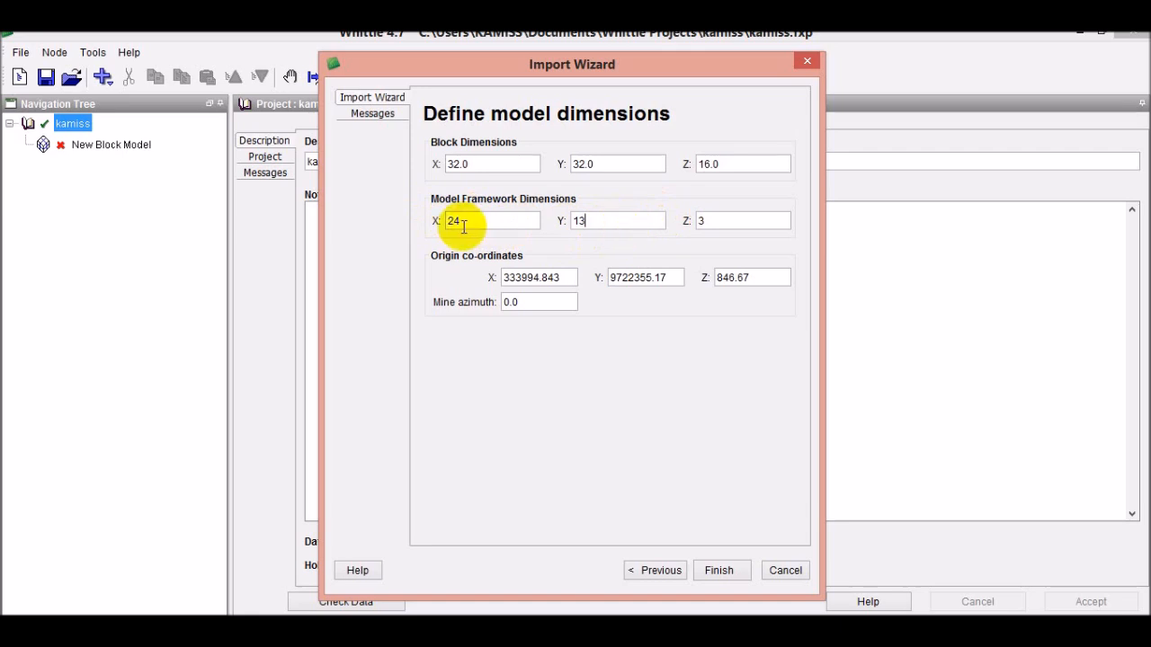
double_click(724, 220)
type("3")
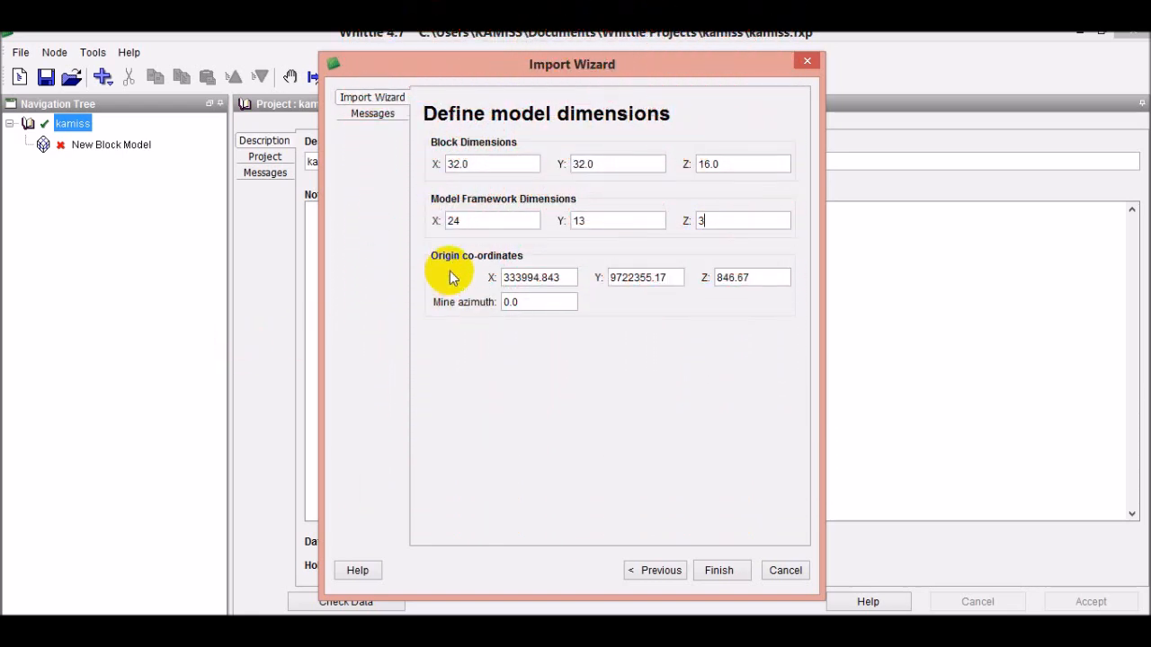
left_click(564, 277)
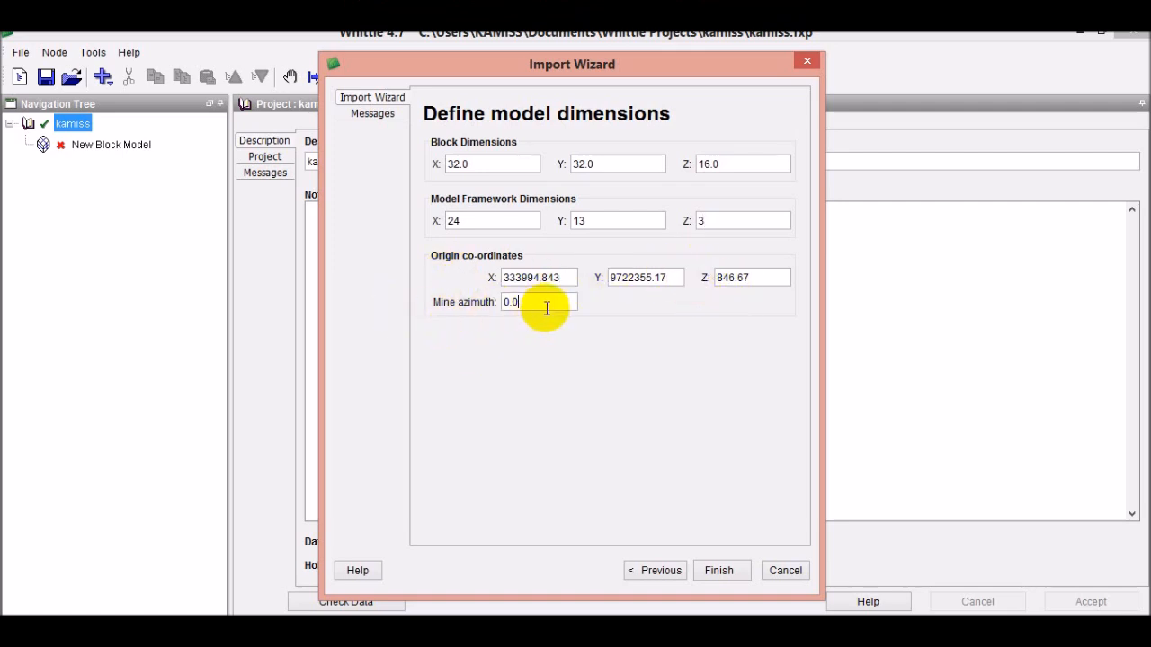
Check the import messages, return to the model dimensions and finish the block model import
left_click(370, 113)
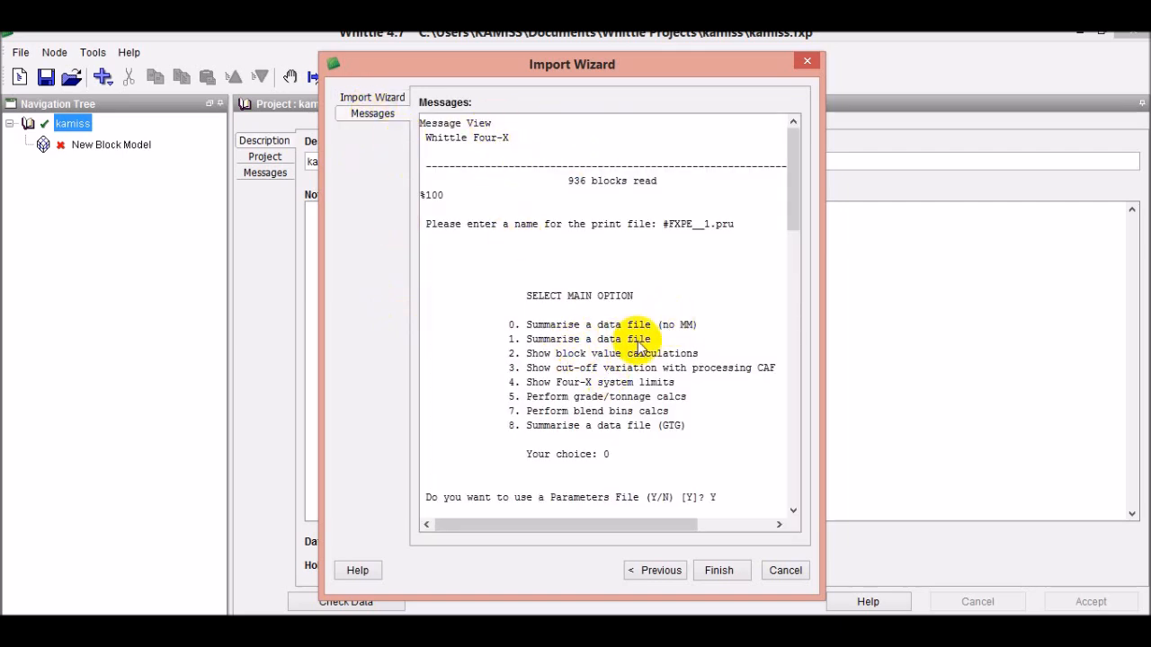
left_click(372, 98)
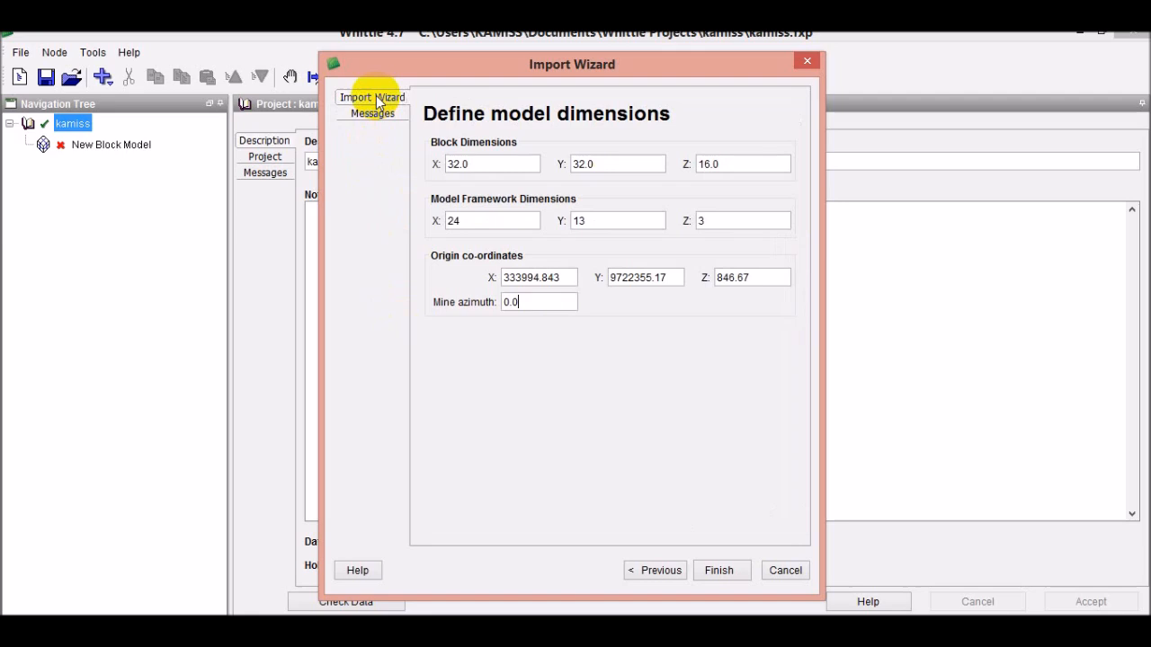
left_click(720, 570)
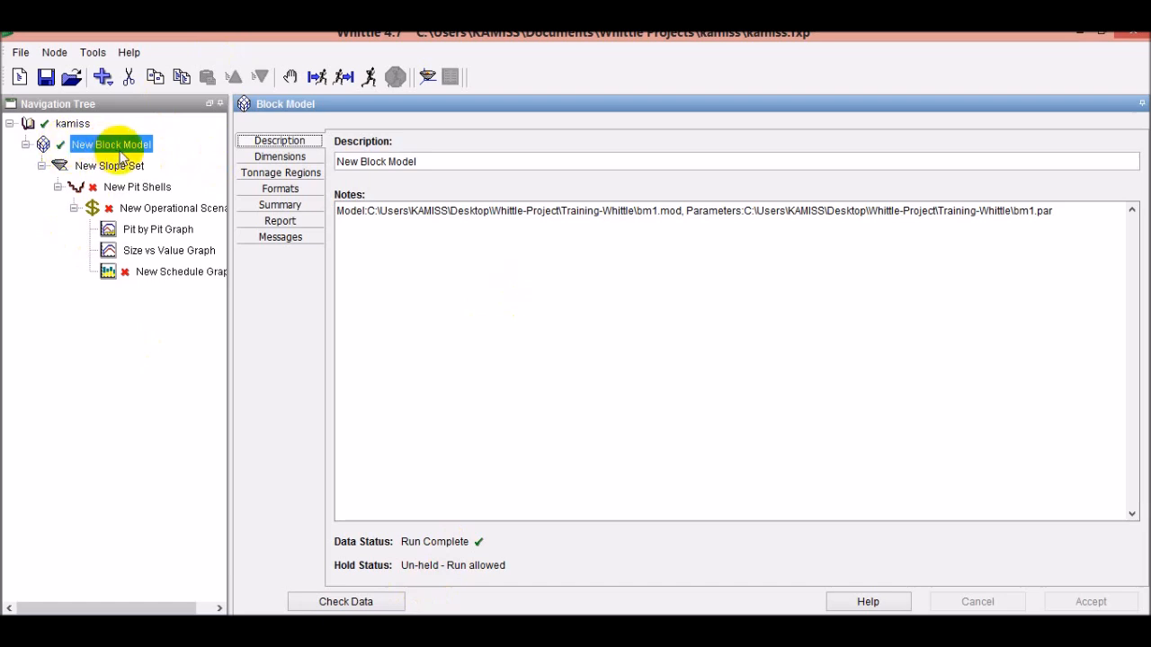
Review the imported block model's description, dimensions, framework origin and tonnage regions
left_click(429, 167)
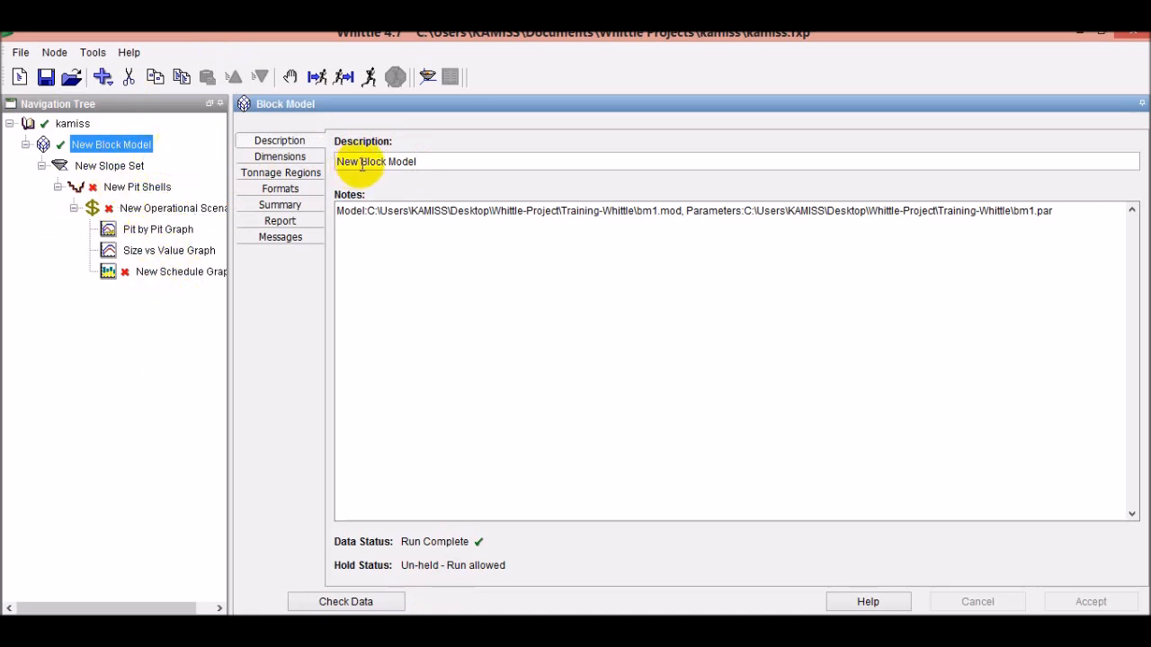
left_click(269, 156)
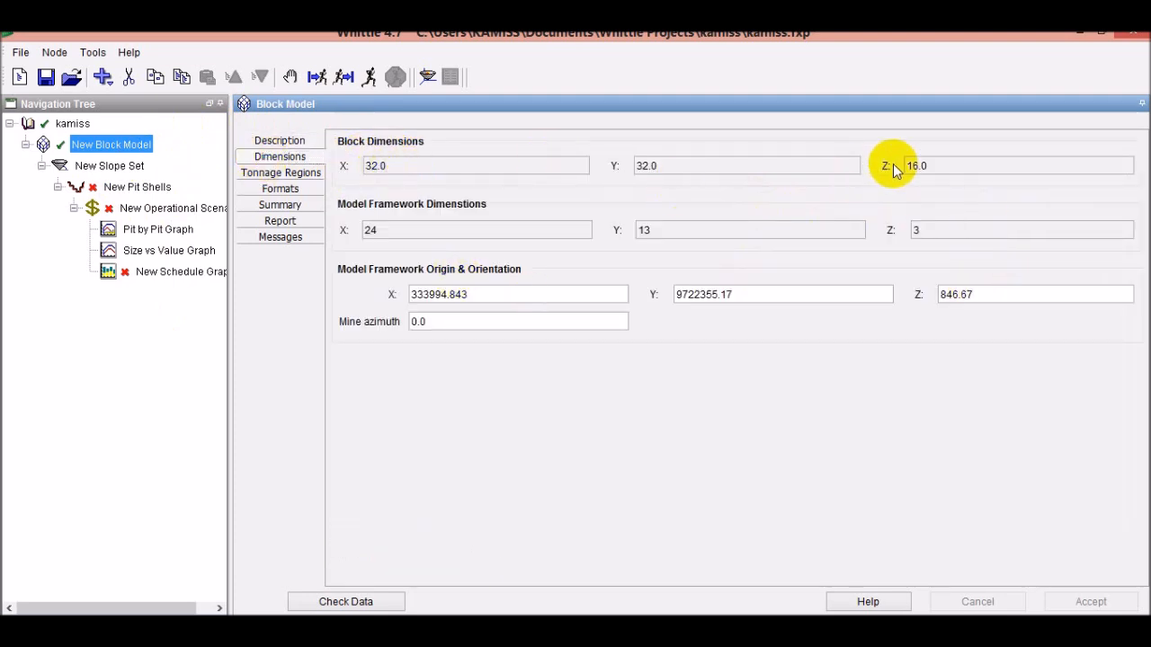
left_click(518, 171)
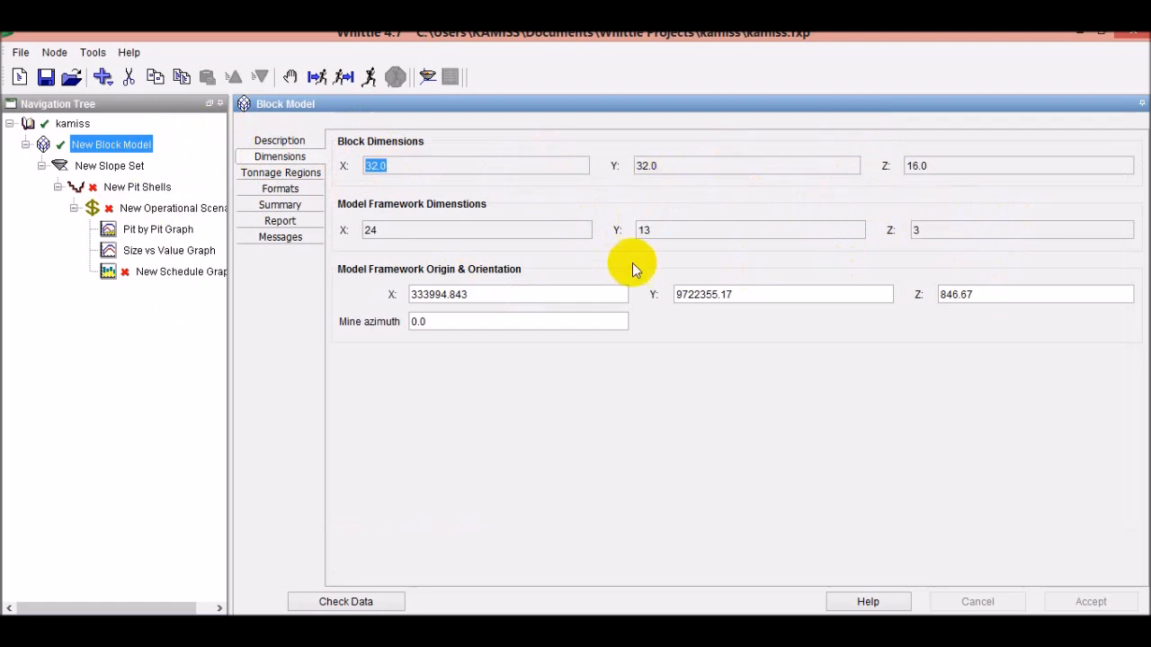
left_click(599, 294)
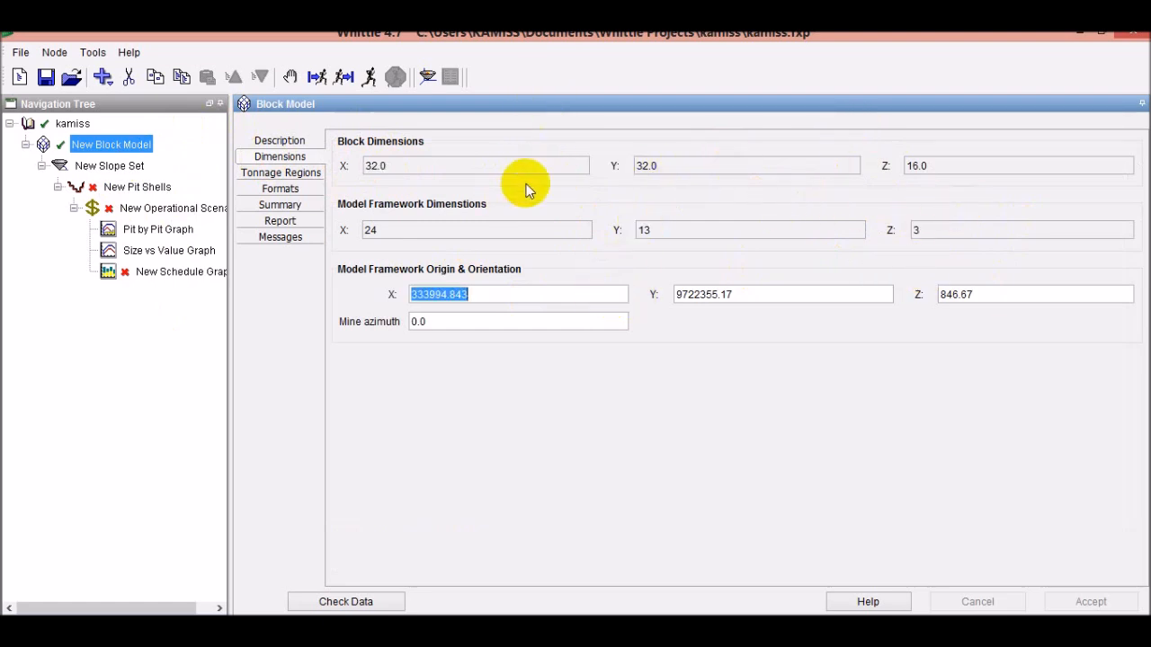
left_click(268, 175)
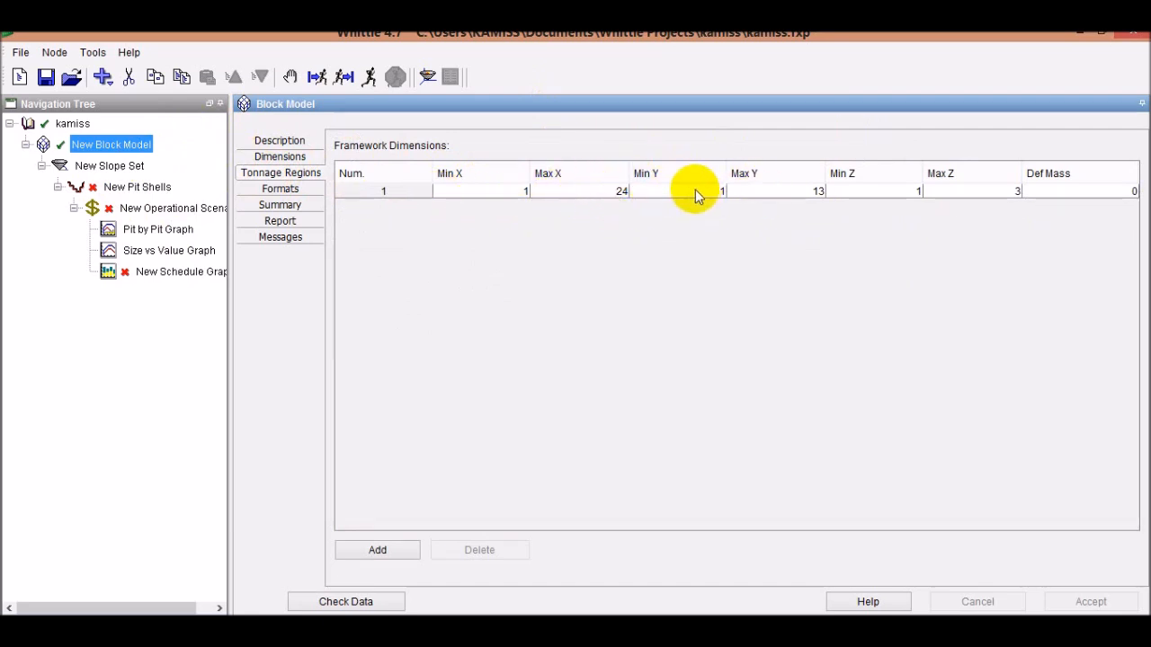
left_click(876, 196)
left_click(952, 190)
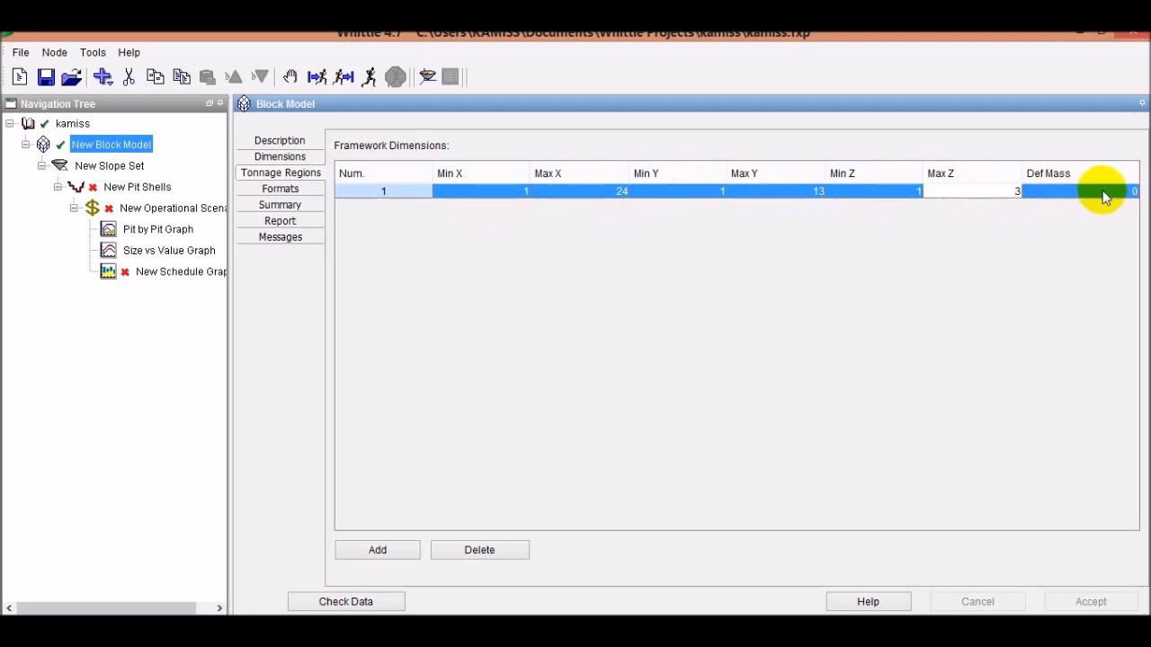
Examine the block model's format options for mass units, block mass, currency units and unit currency, keeping the existing choices
left_click(282, 192)
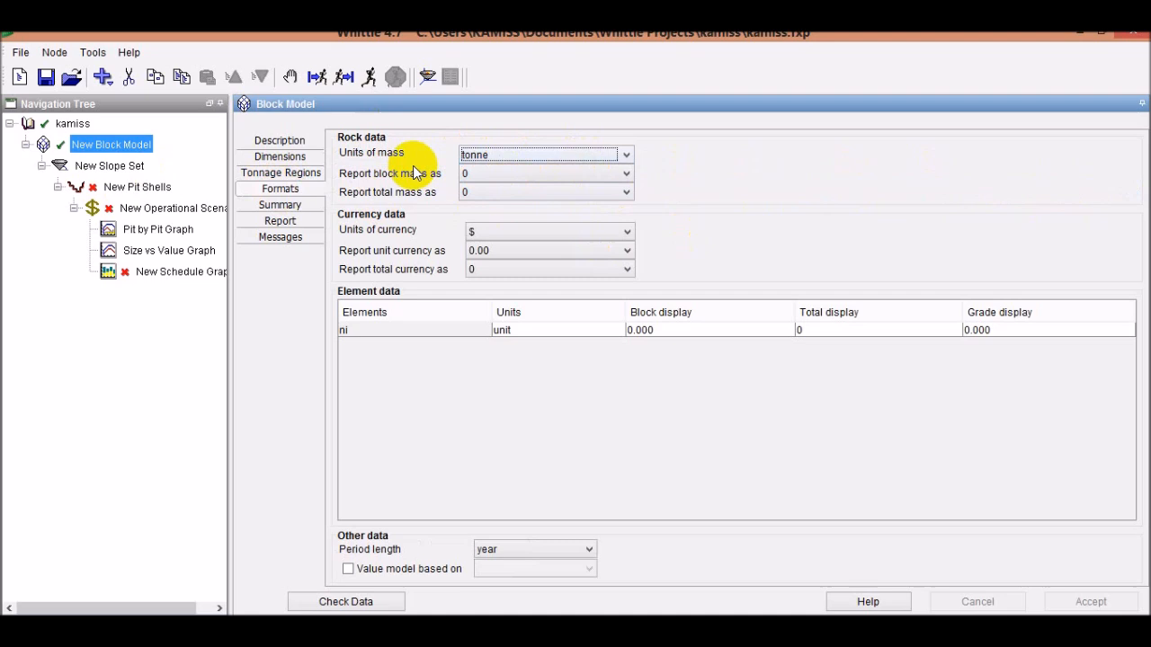
left_click(627, 156)
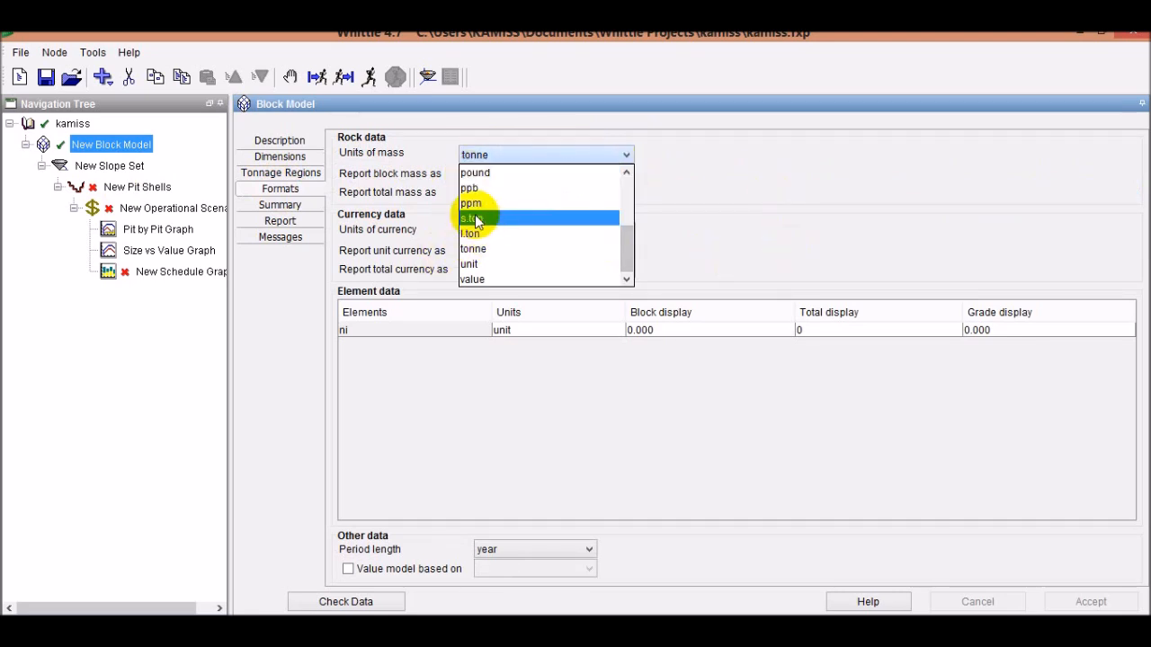
left_click(733, 195)
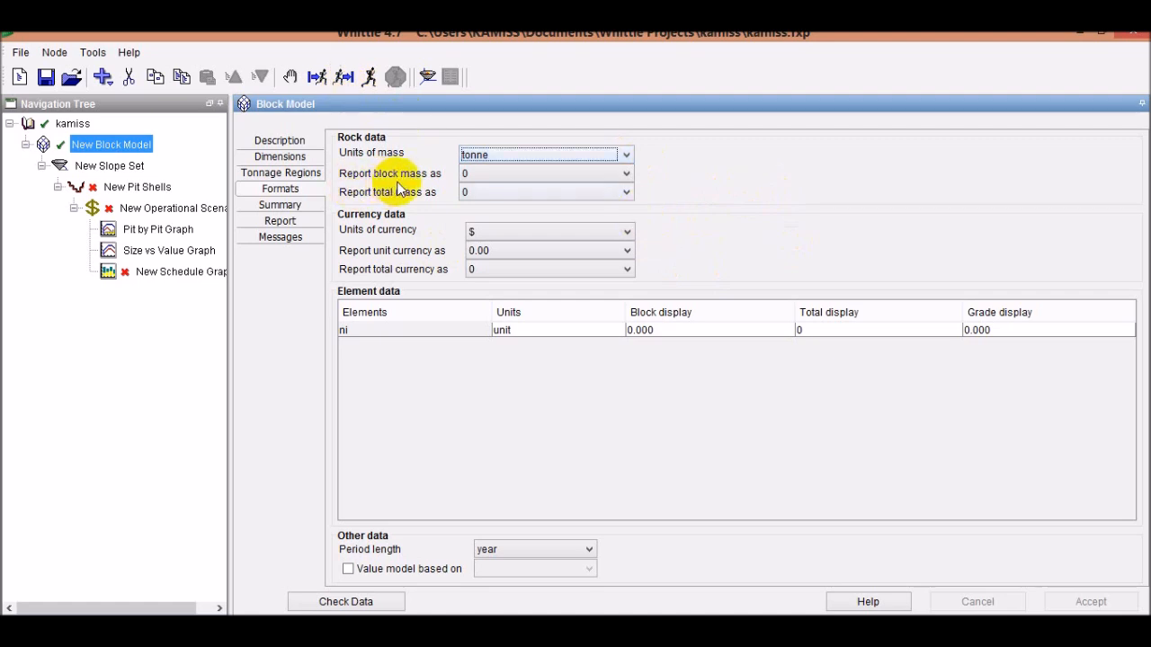
left_click(624, 174)
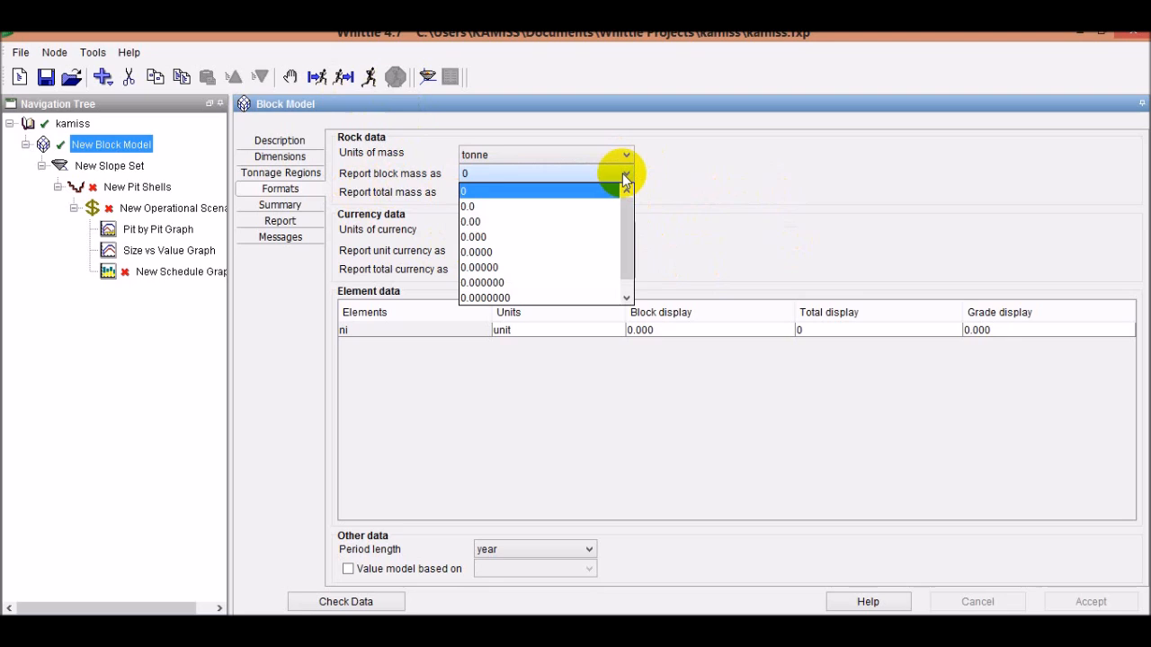
left_click(624, 175)
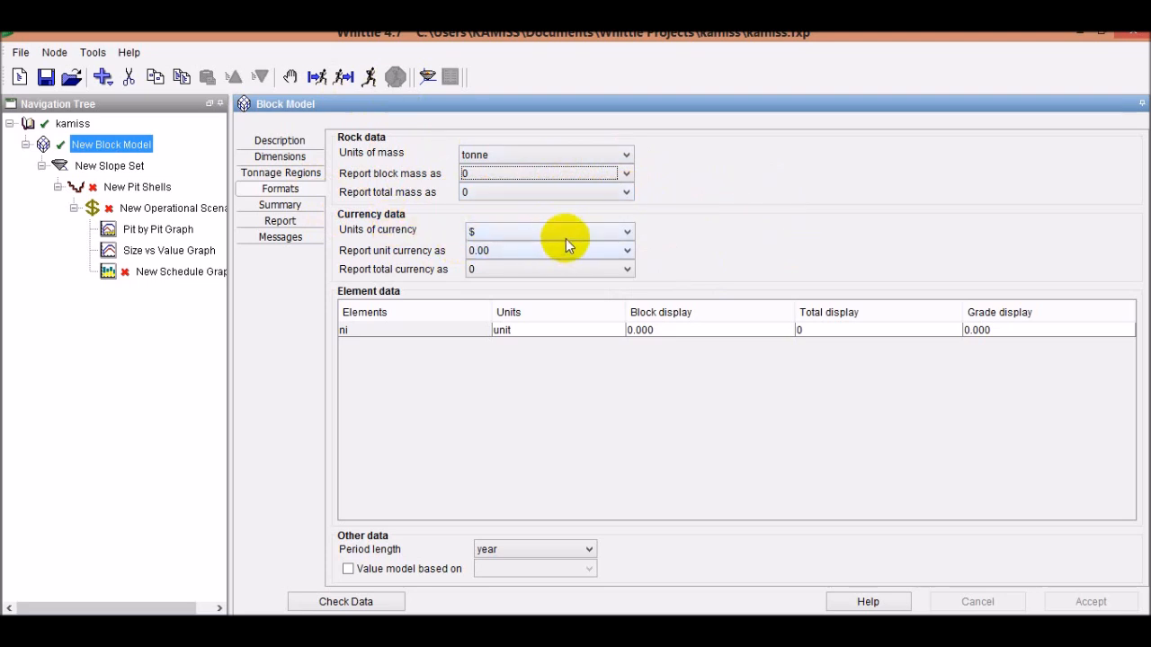
left_click(615, 232)
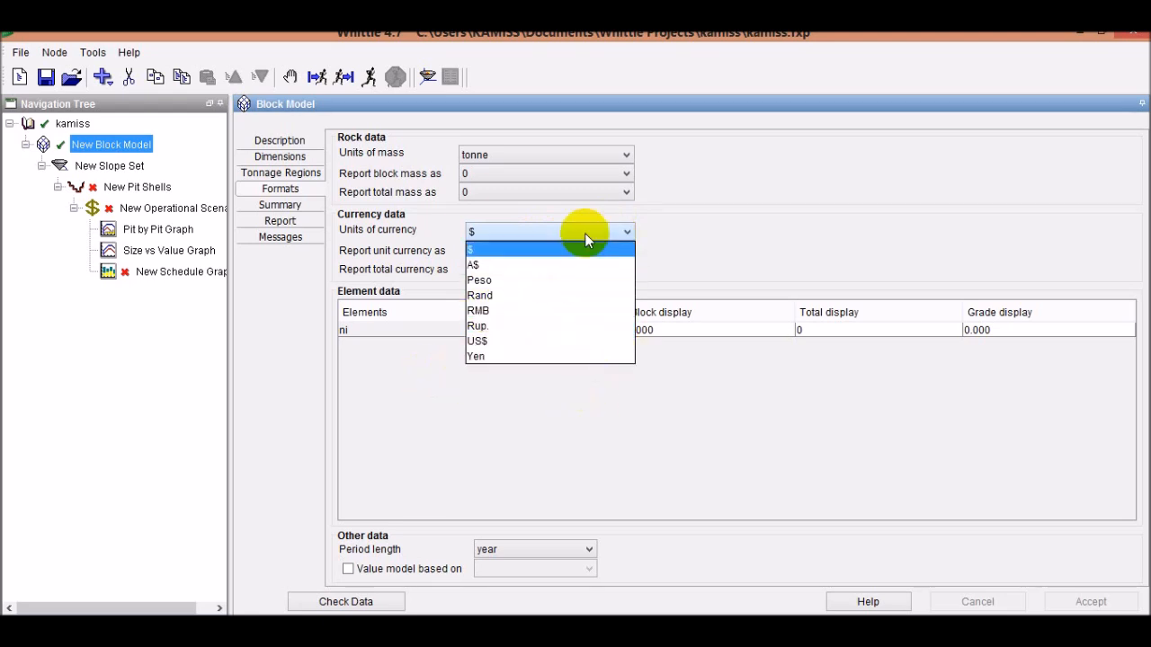
left_click(731, 247)
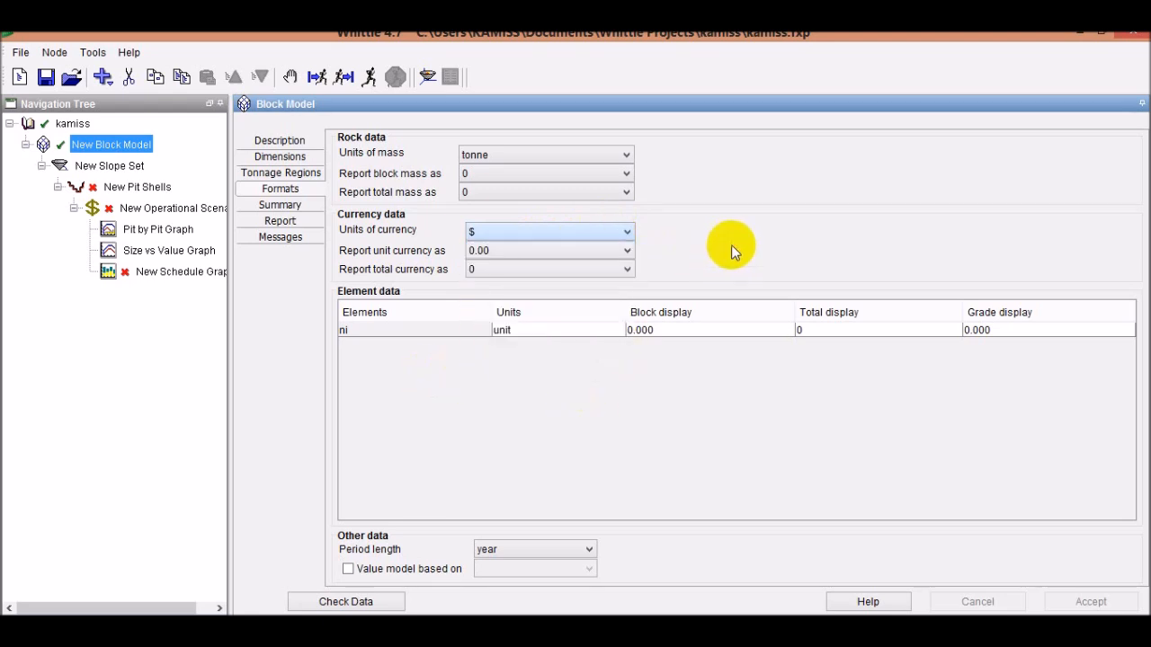
left_click(618, 255)
left_click(619, 254)
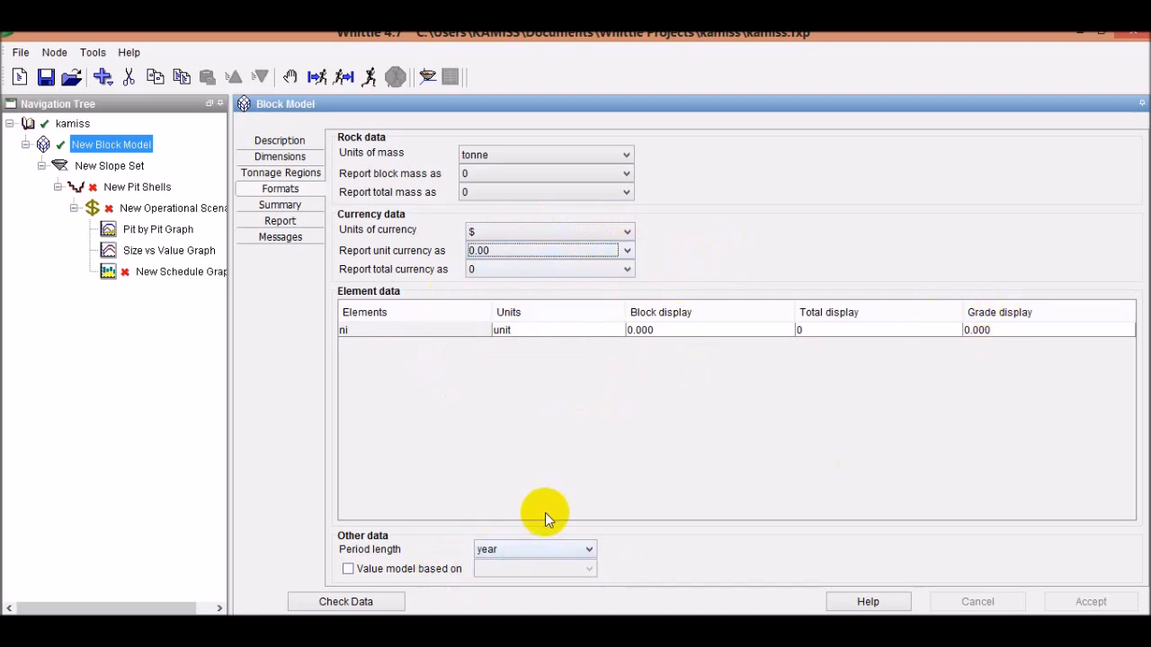
Examine the block model summary for the rock-type tonnages and the ni element's total units, minimum grade and maximum grade
left_click(270, 207)
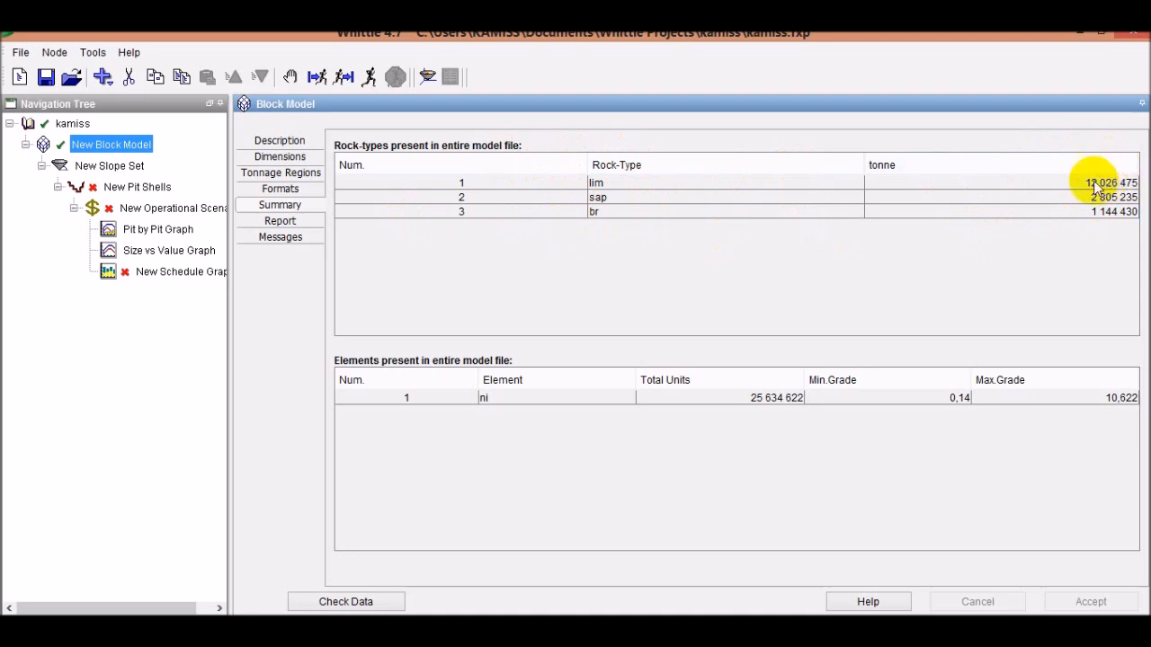
left_click(513, 404)
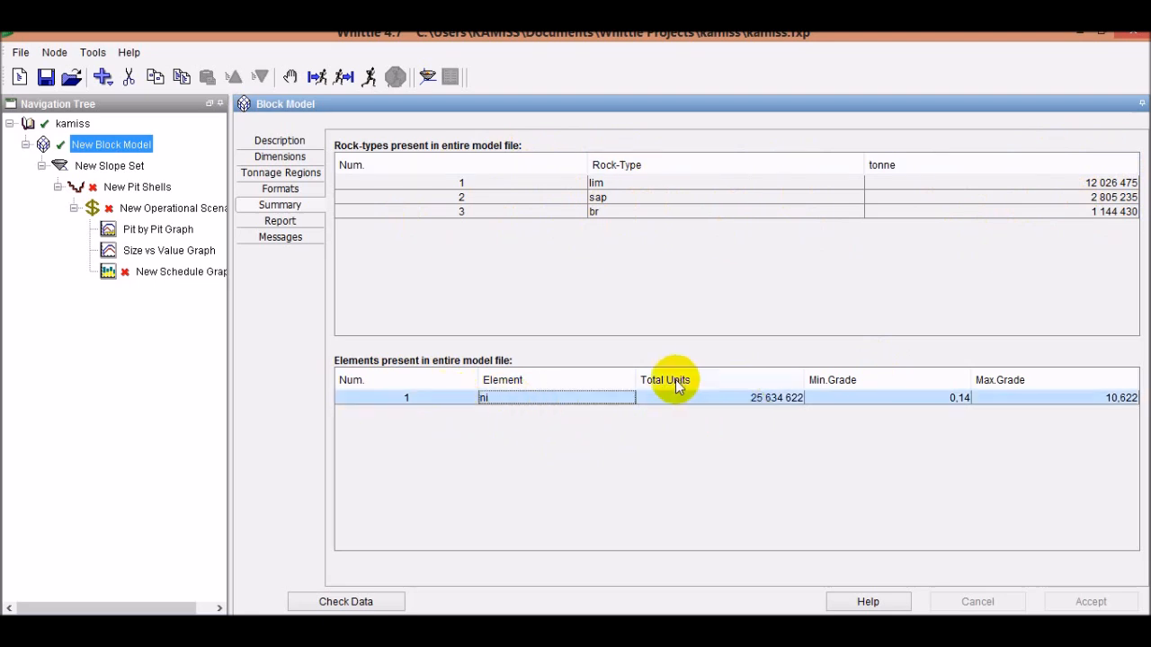
left_click(730, 398)
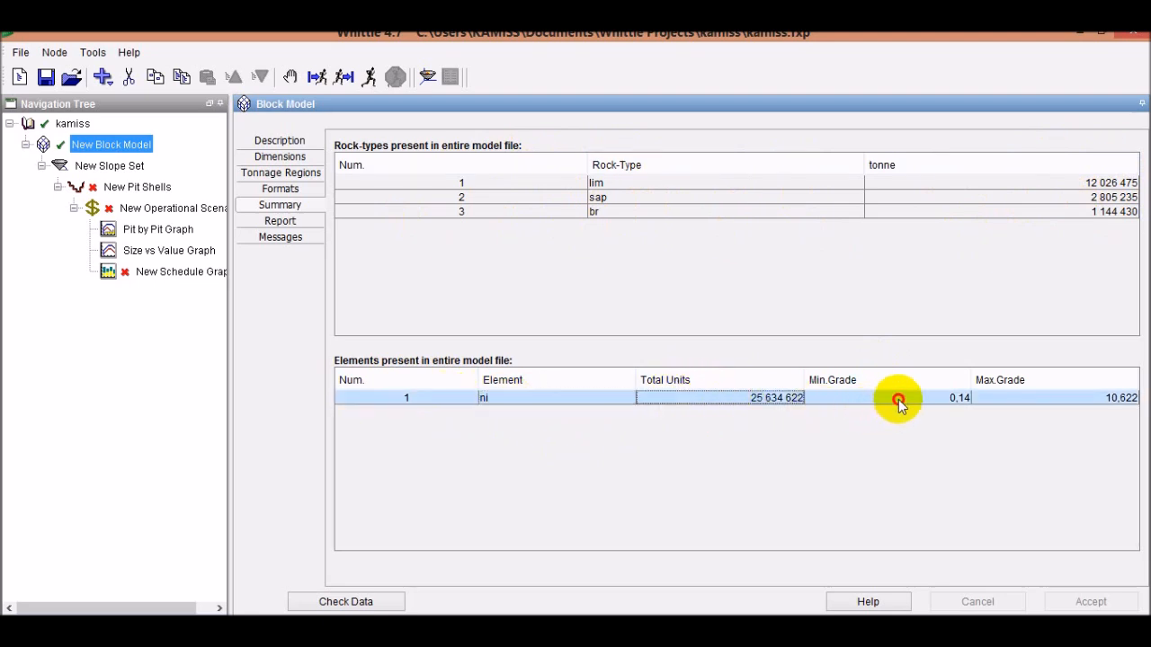
left_click(899, 402)
left_click(1057, 401)
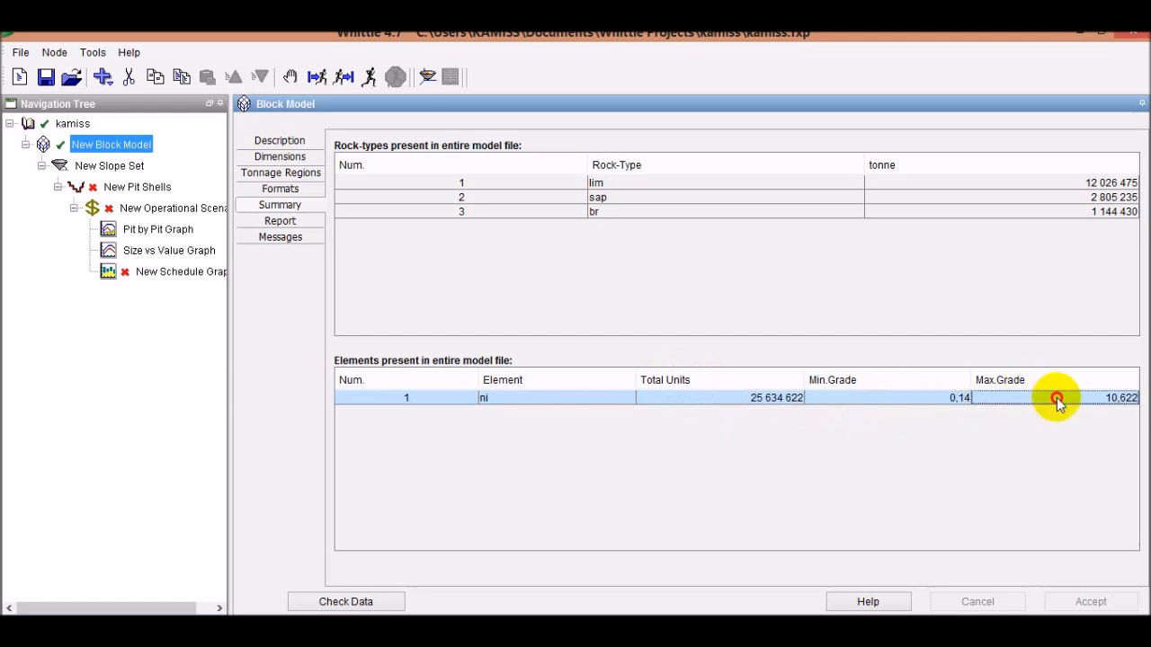
Read through the block model's report and messages, run the data check and dismiss its result
left_click(279, 221)
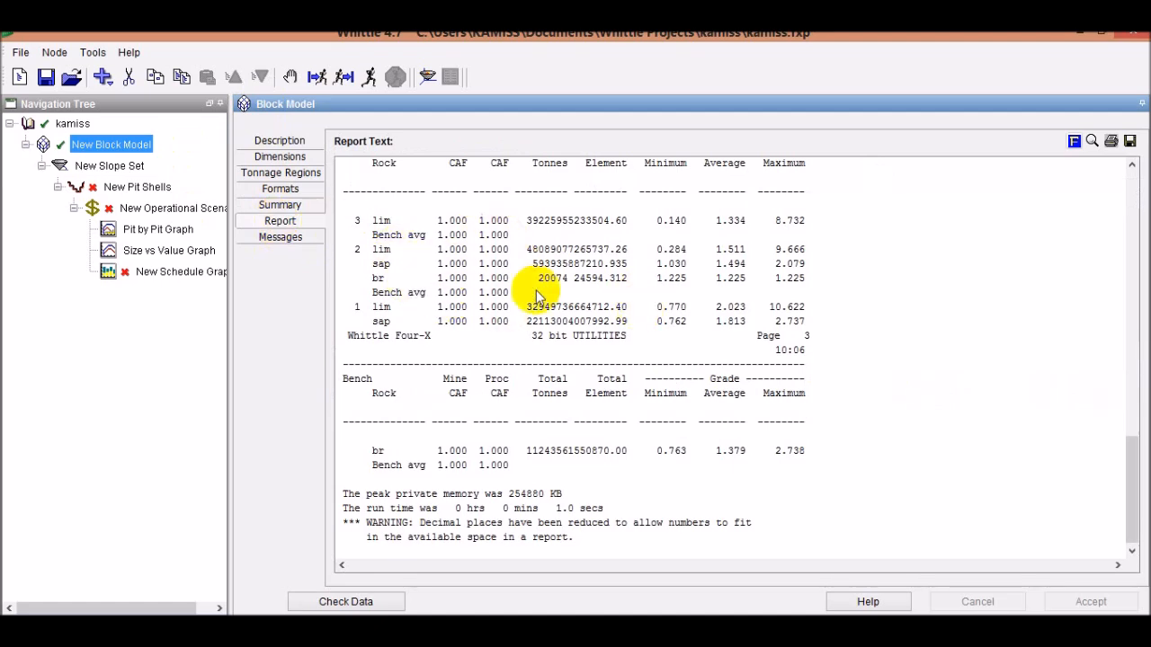
scroll(584, 270, "up", 3)
left_click(286, 238)
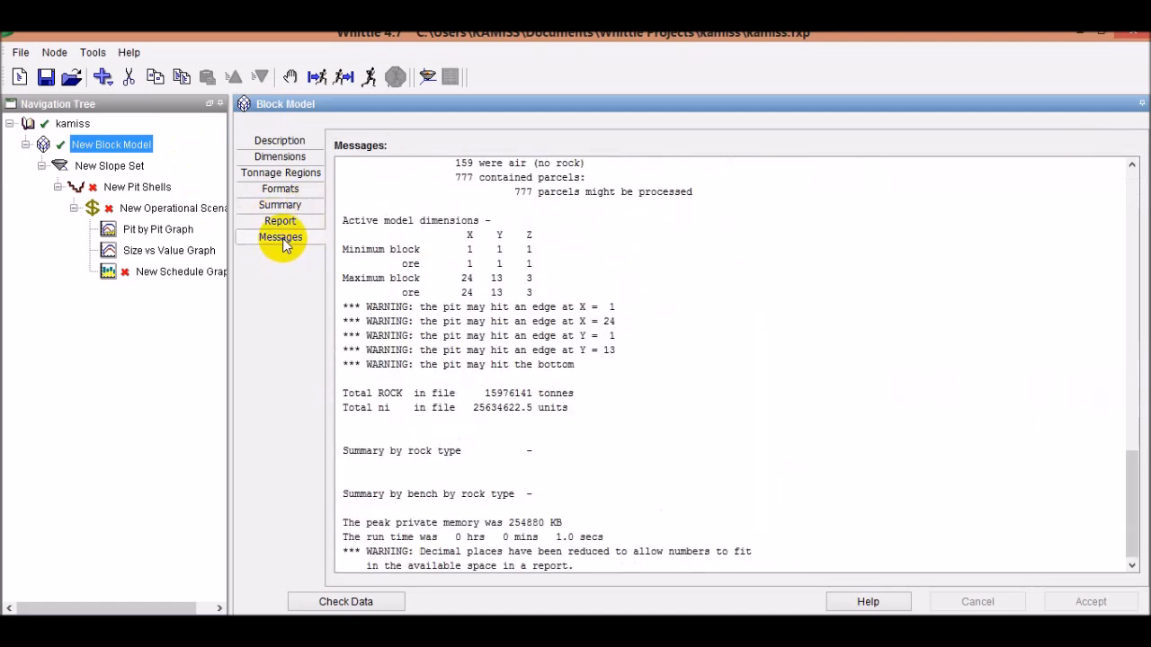
left_click(372, 603)
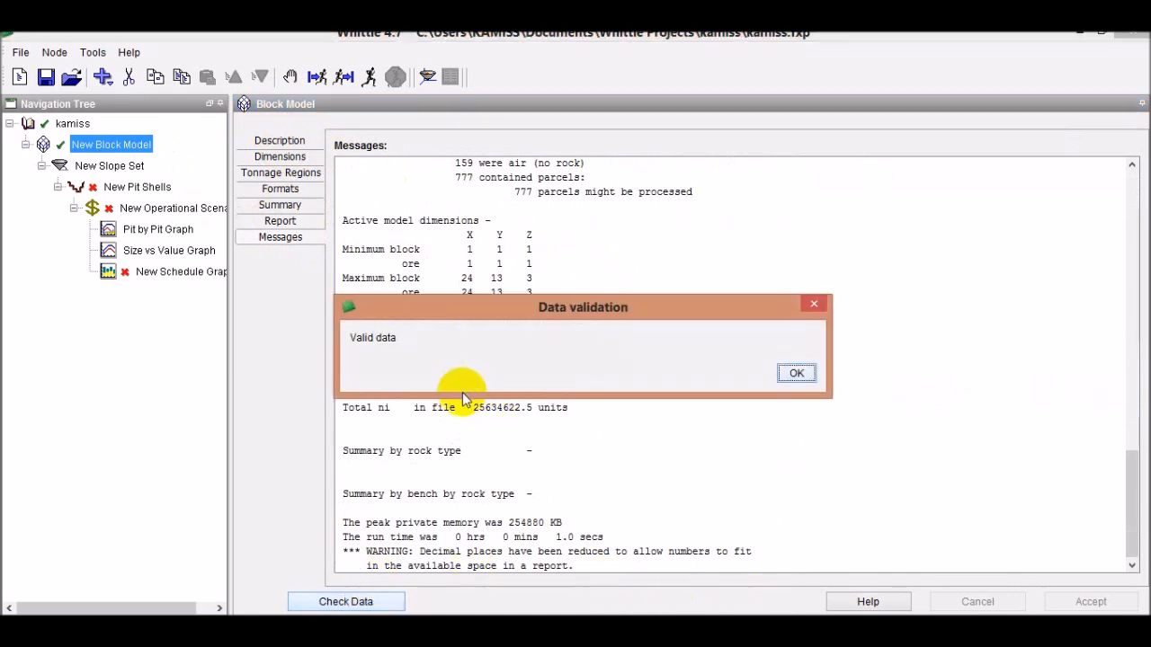
left_click(794, 374)
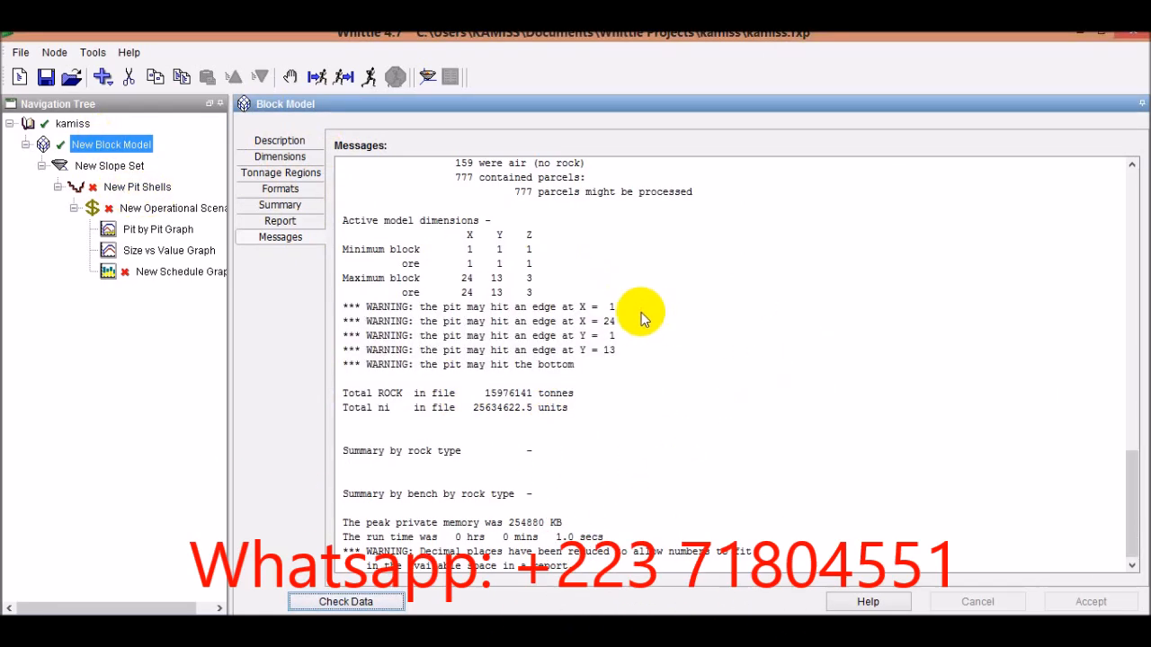